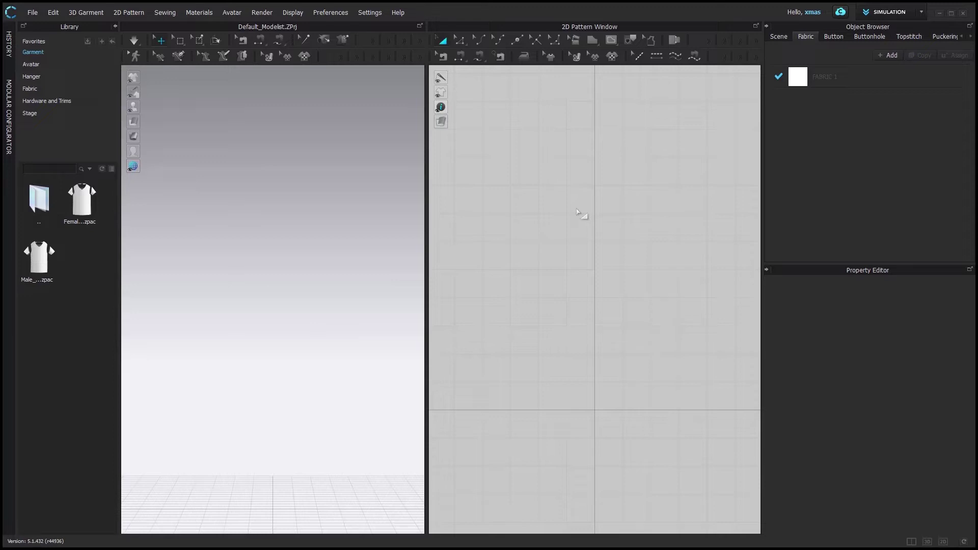
Step: Draw a rectangular pattern about 47.9 in wide and 51.3 in high in the 2D pattern area
left_click(590, 41)
left_click(606, 69)
left_click_drag(504, 215, 639, 360)
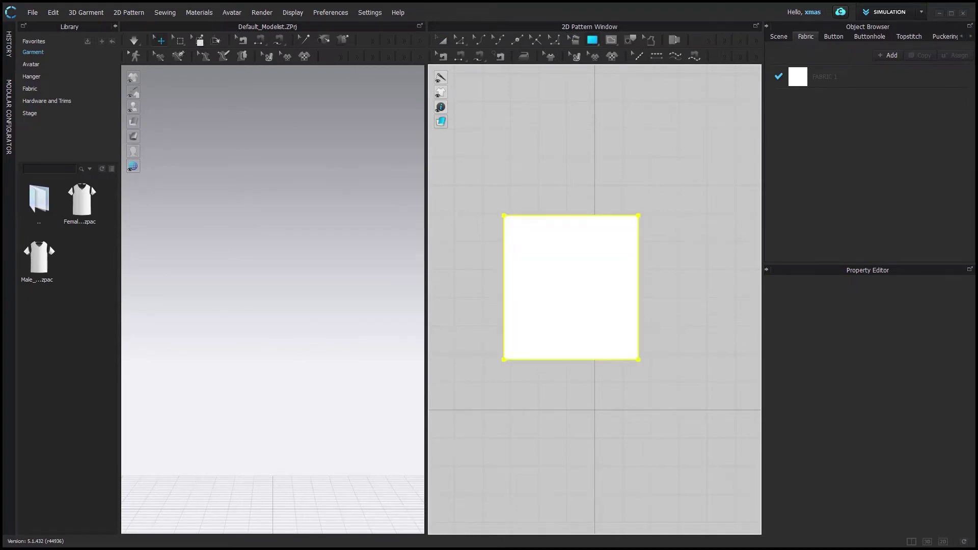
Step: Pin the whole top edge of the rectangular pattern with a box selection
scroll(260, 202, "down", 3)
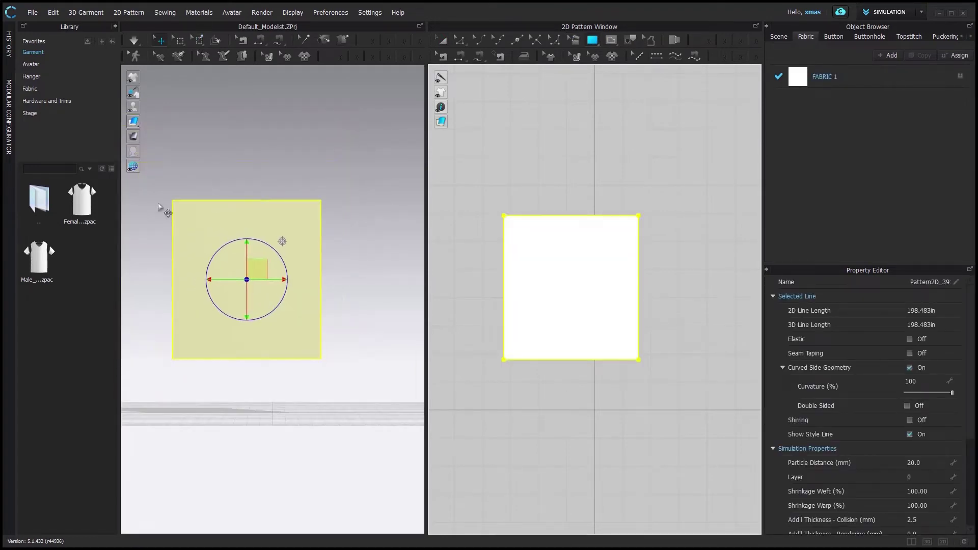
scroll(171, 204, "up", 1)
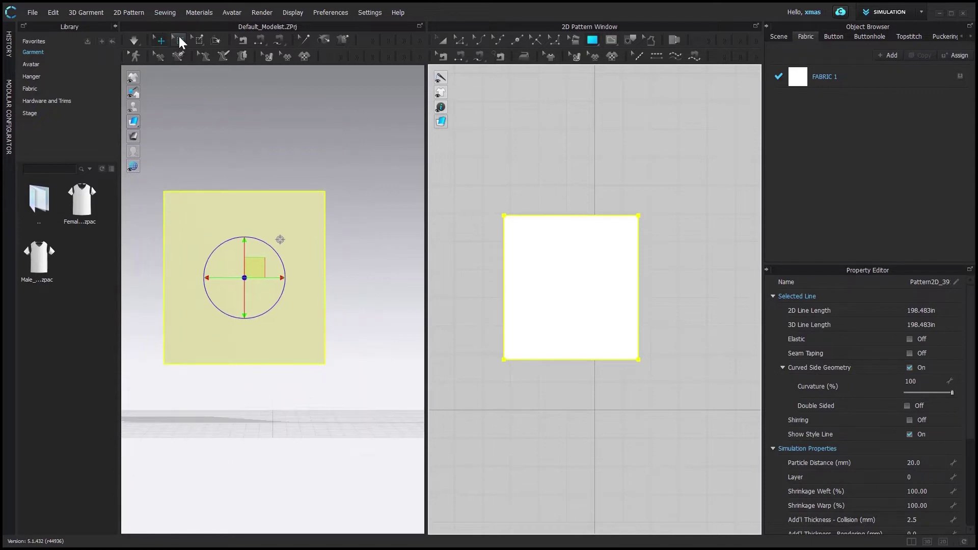
left_click(198, 39)
left_click_drag(484, 189, 672, 216)
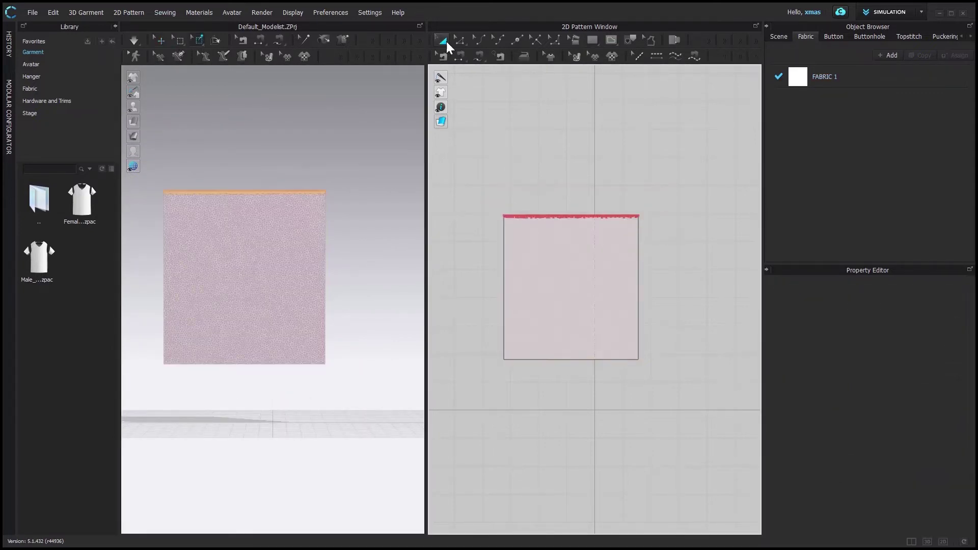
left_click(443, 40)
Step: Check the line lengths of the pattern's left side and bottom edge
left_click(459, 41)
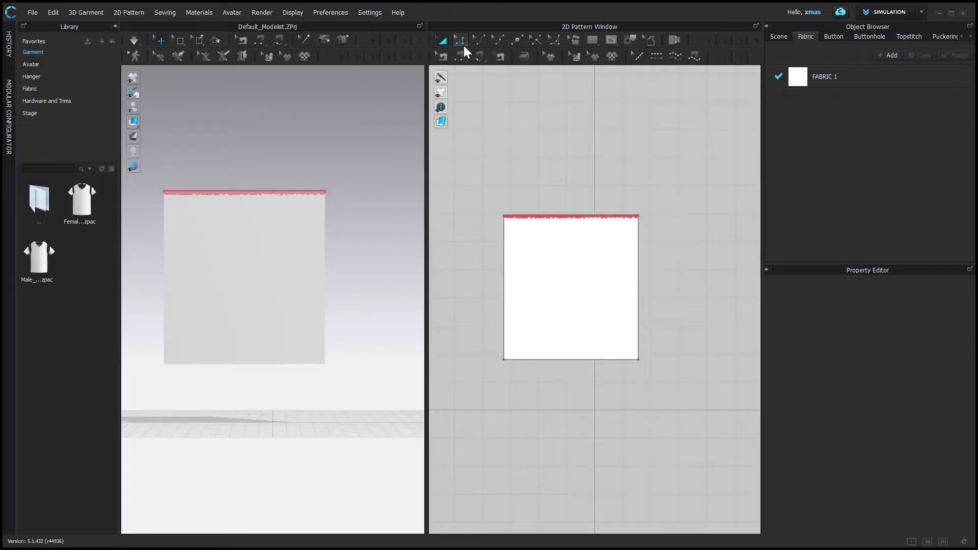
left_click(509, 284)
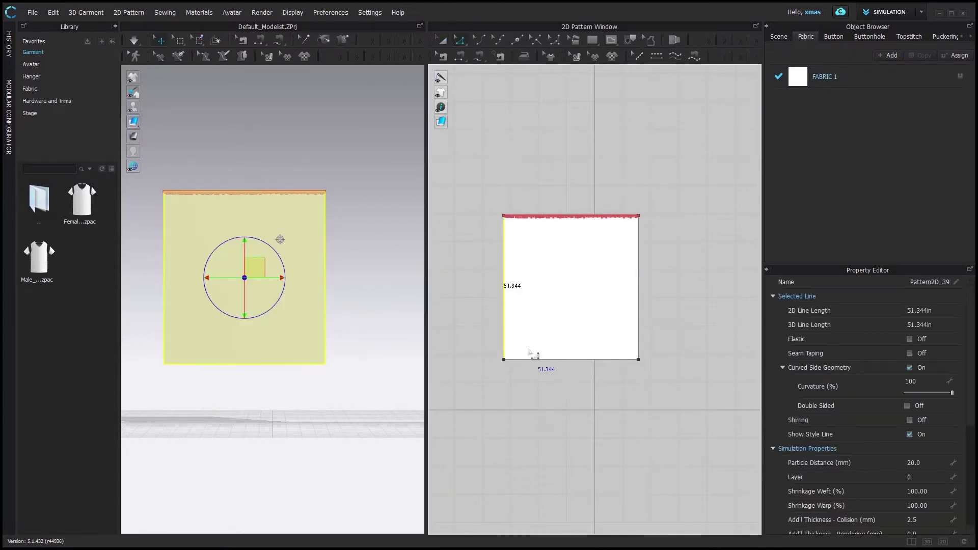
left_click(557, 359)
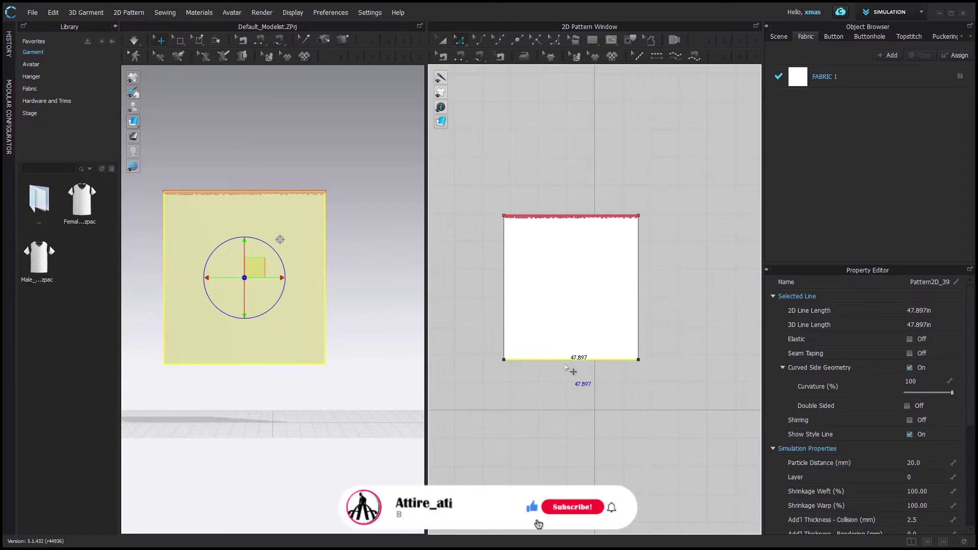
Step: Set the whole pattern's Shrinkage Weft to 80% and run the simulation
key("a")
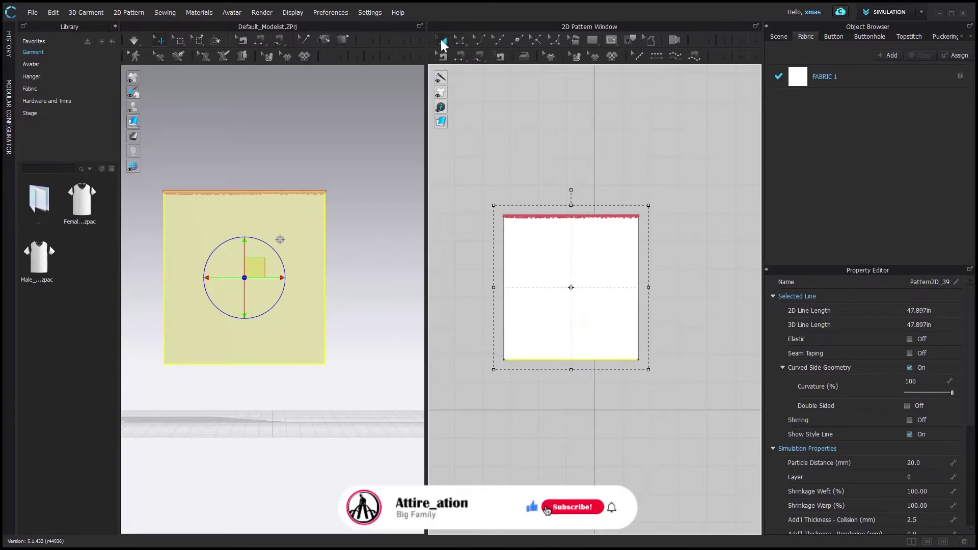
left_click(542, 256)
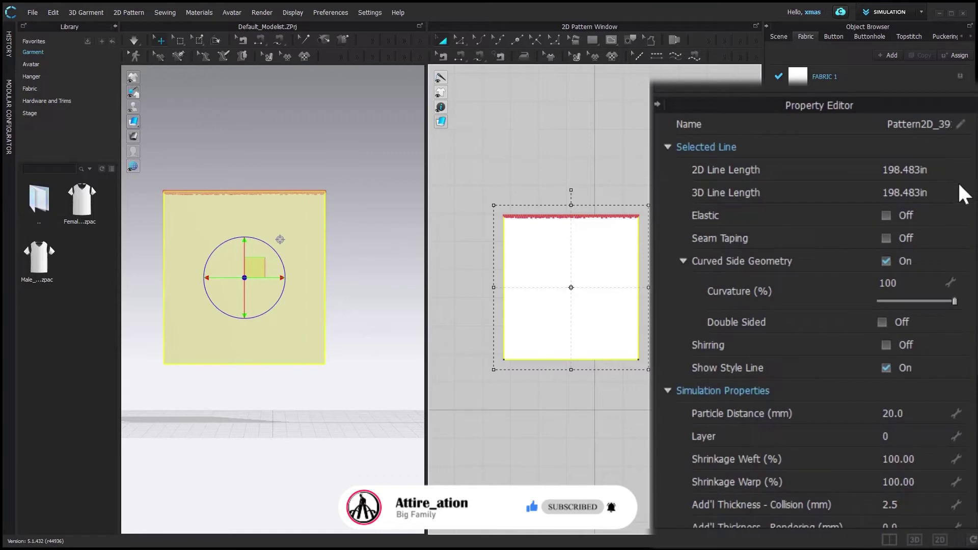
scroll(763, 213, "down", 5)
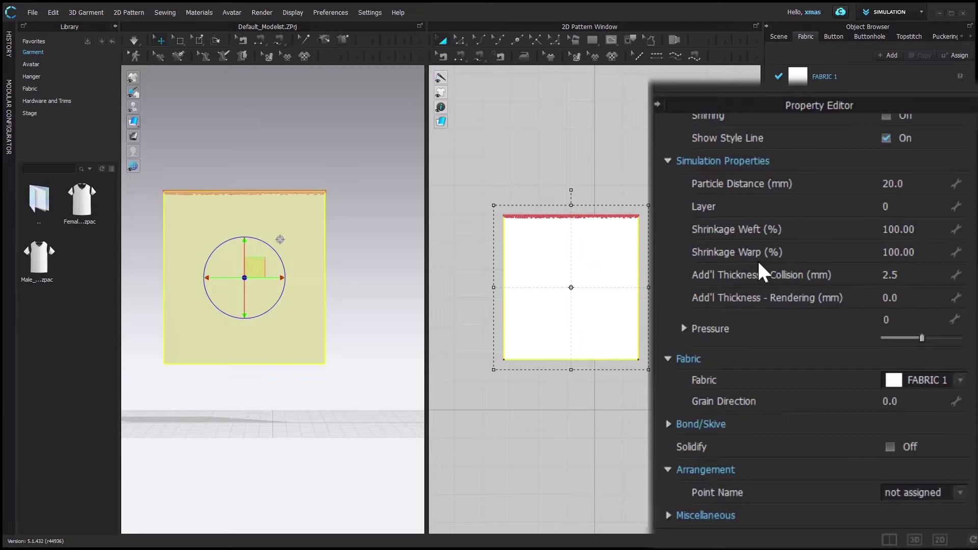
left_click(900, 230)
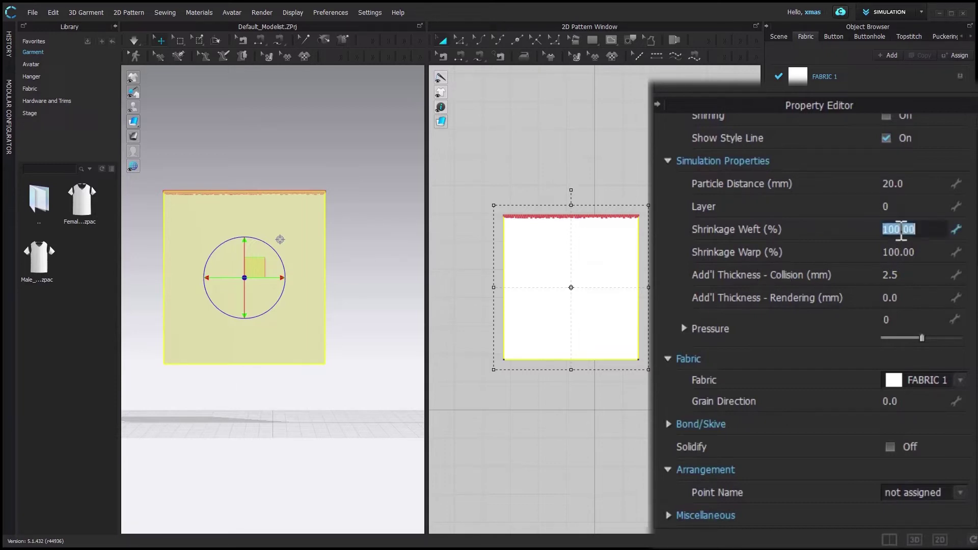
type("80")
key("Return")
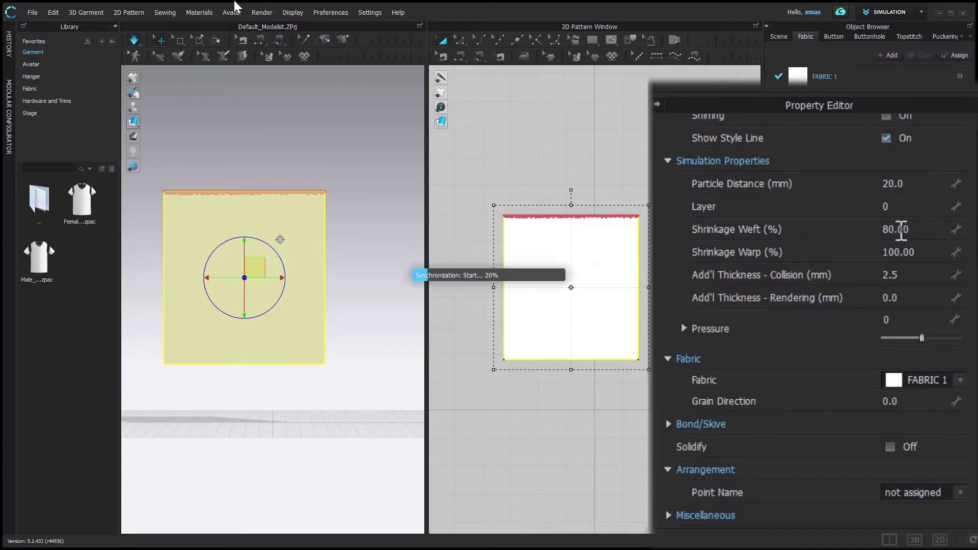
left_click(134, 40)
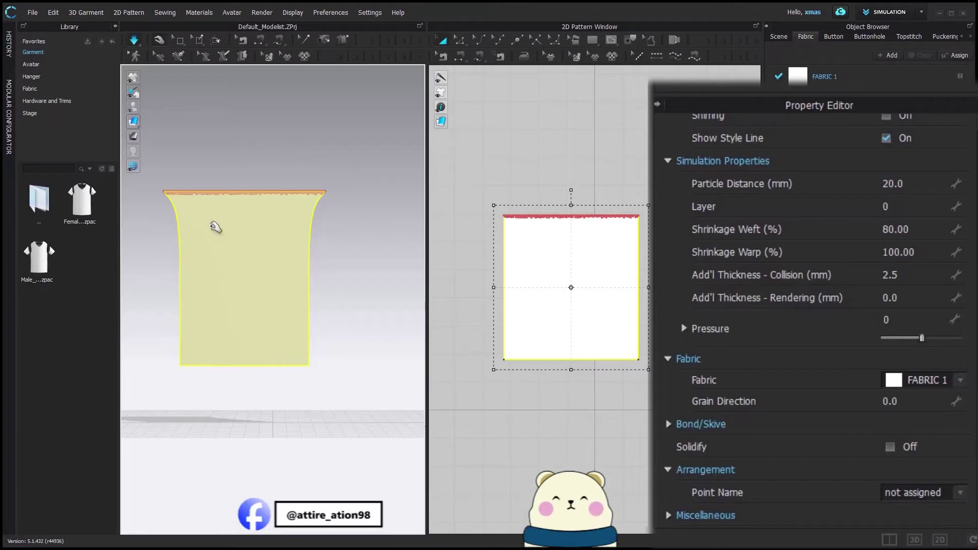
Step: Set the pattern's Shrinkage Warp to 50% while the simulation runs
left_click(902, 252)
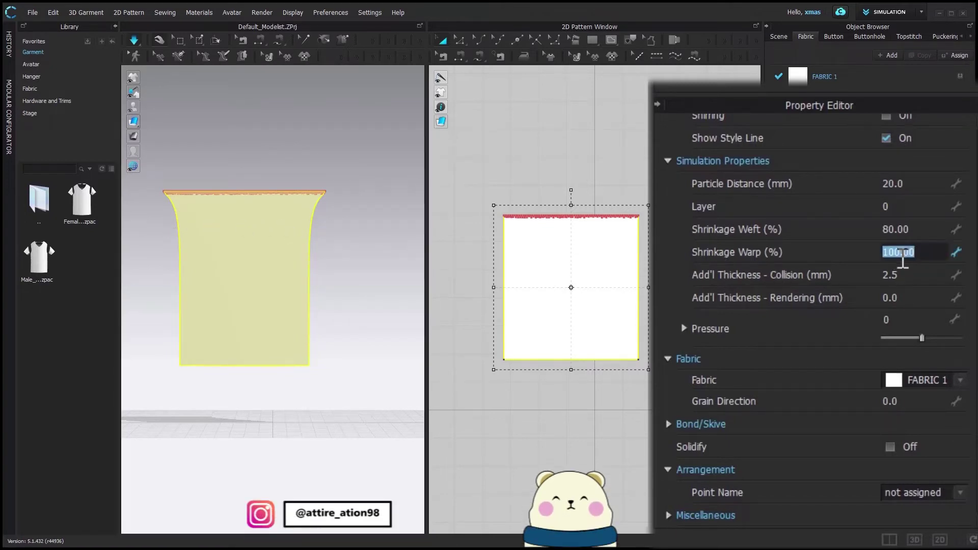
type("50")
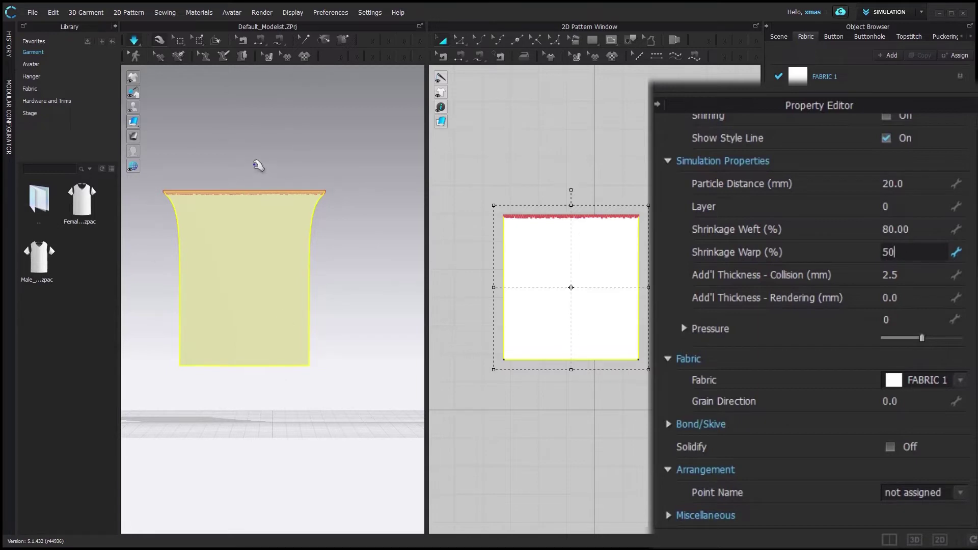
key("Return")
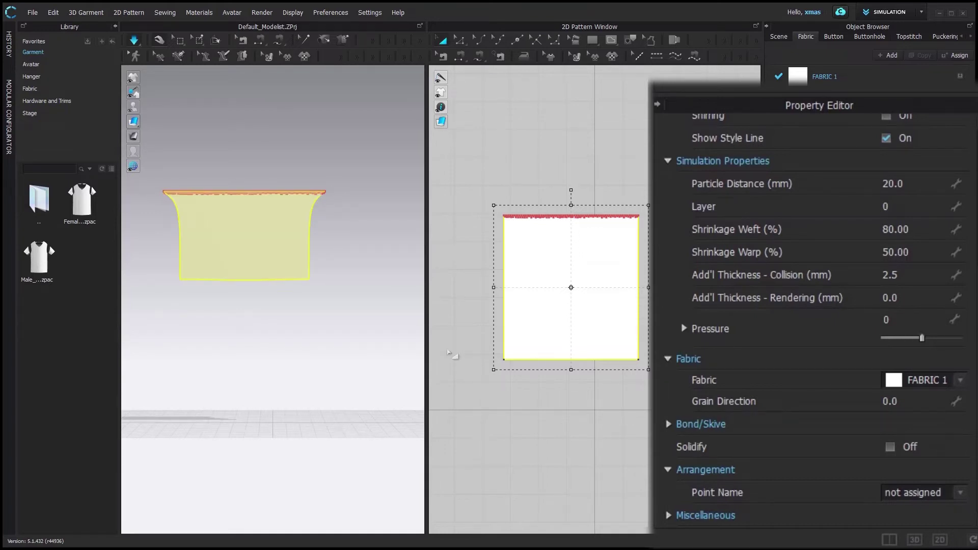
Step: Restore both Shrinkage Weft and Shrinkage Warp of the pattern to 100%
double_click(923, 234)
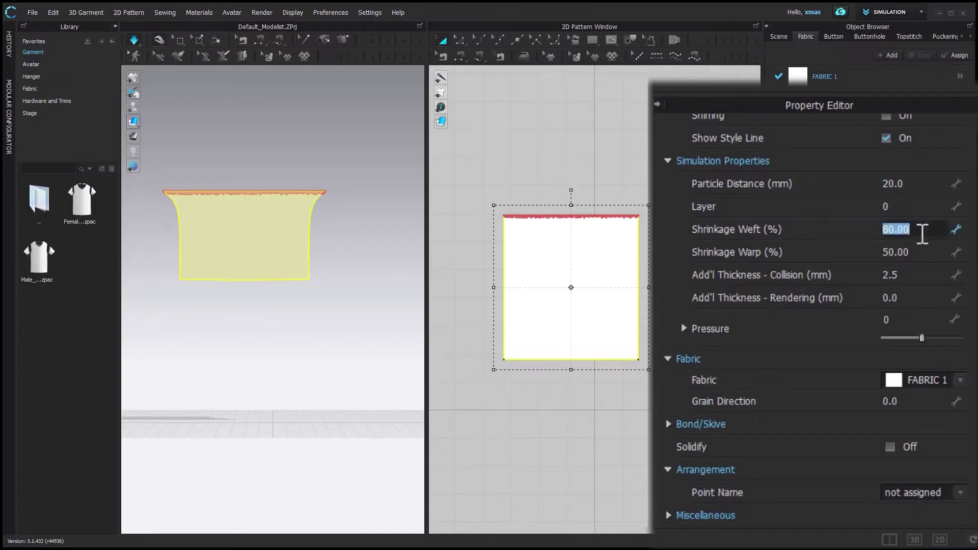
type("100")
key("Return")
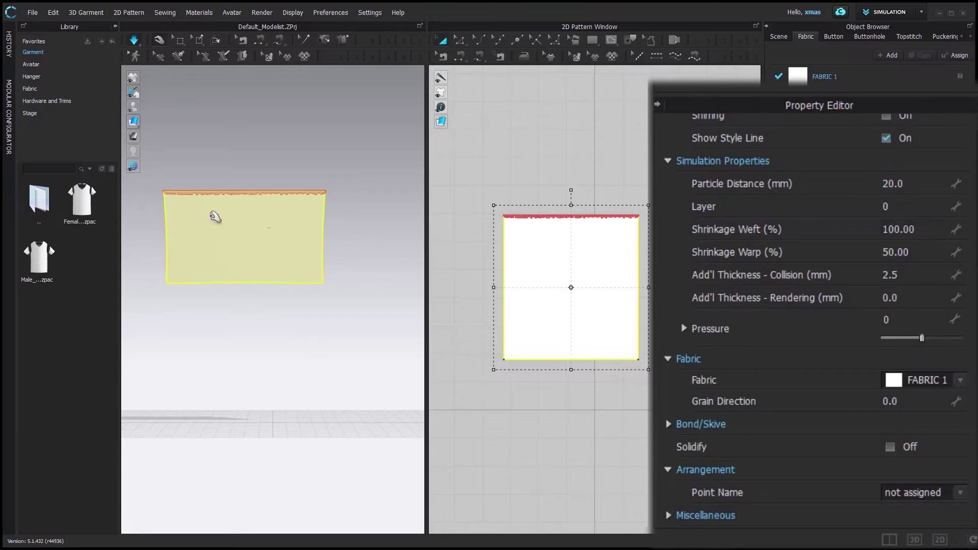
double_click(935, 256)
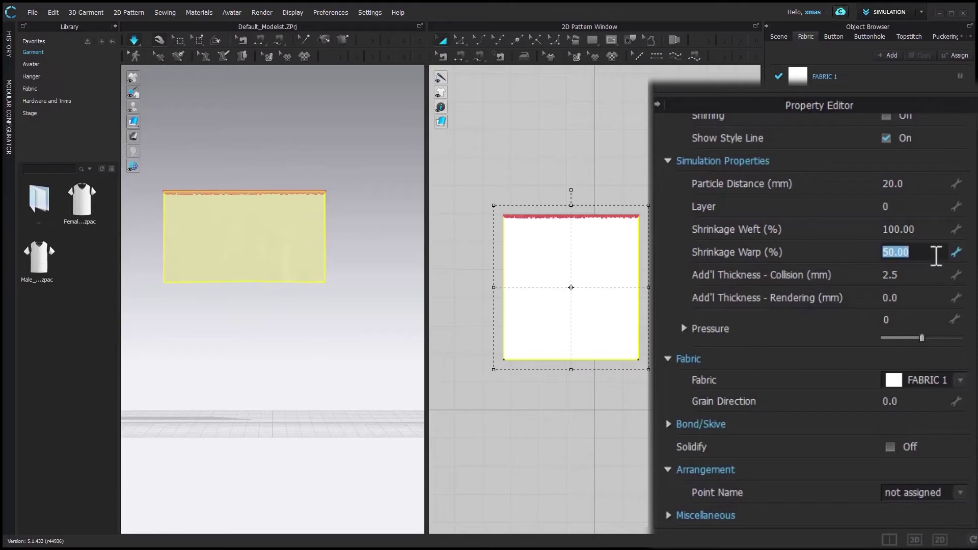
type("100")
key("Return")
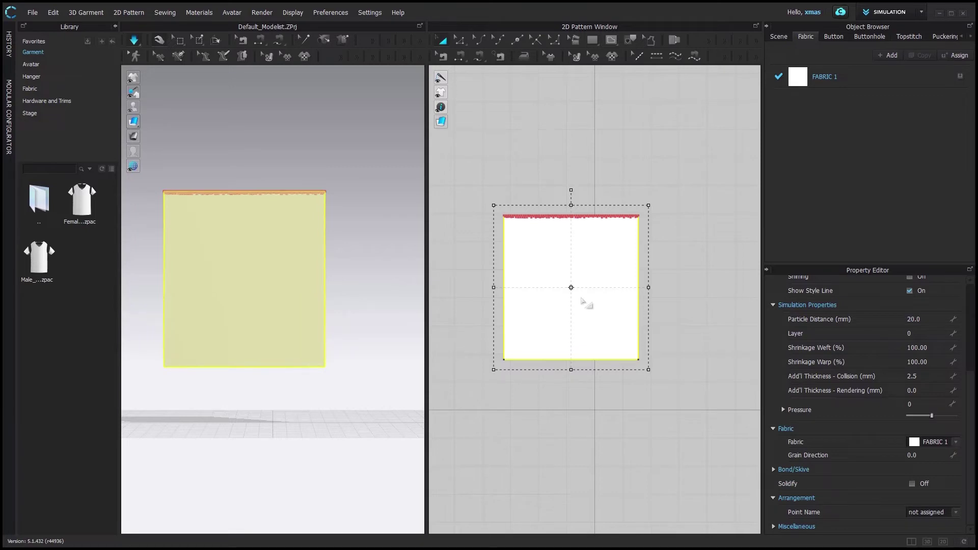
Step: Set the pattern's Shrinkage Weft to 150% and pull the simulated cloth's right side outward
left_click(915, 348)
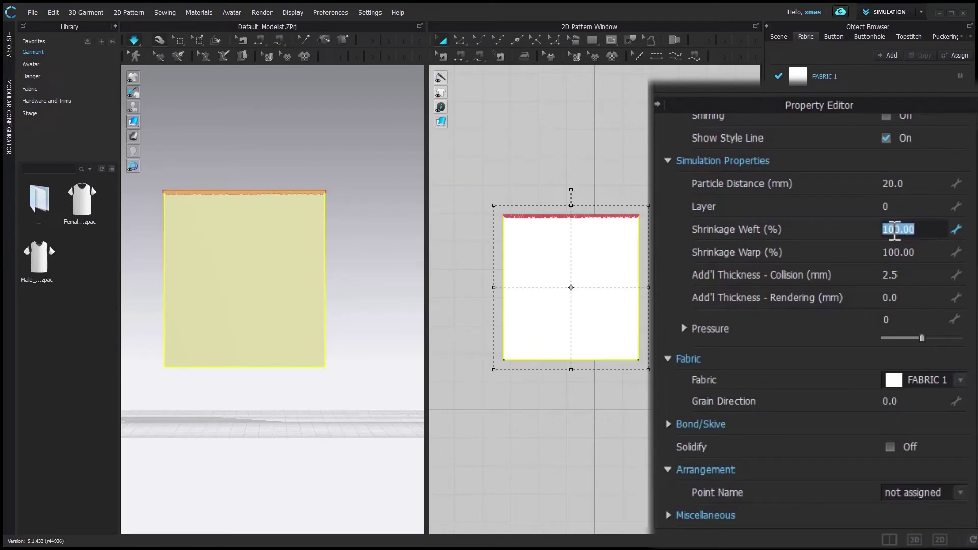
type("150")
key("Return")
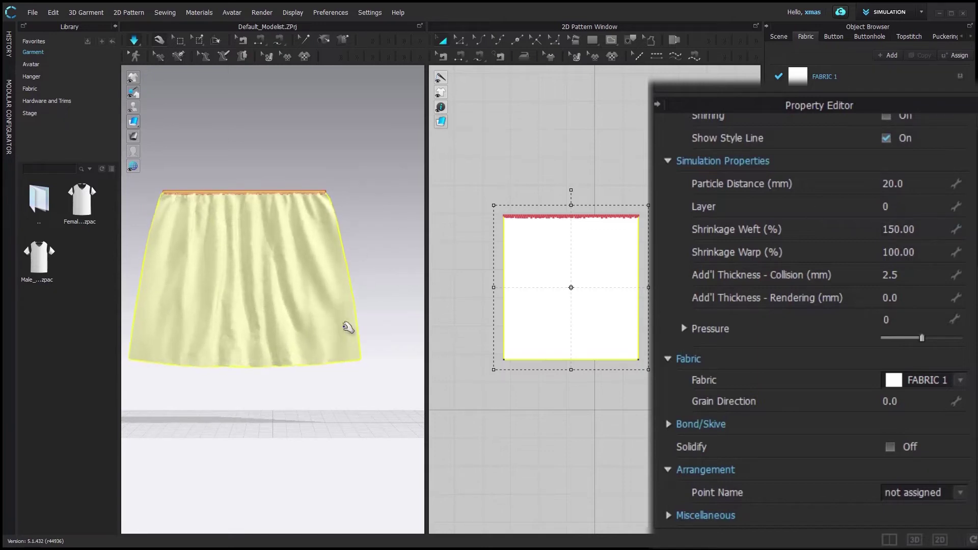
left_click_drag(361, 314, 388, 334)
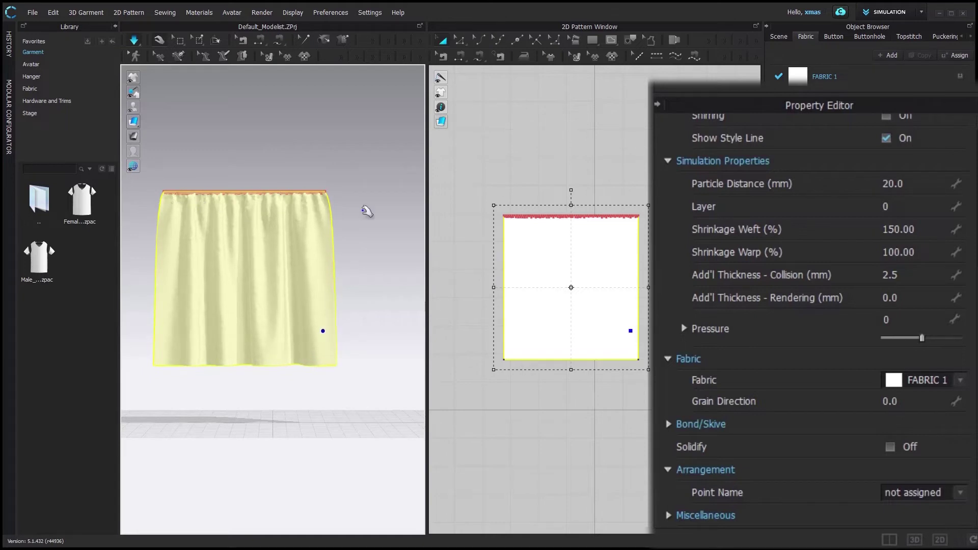
left_click_drag(353, 283, 408, 273)
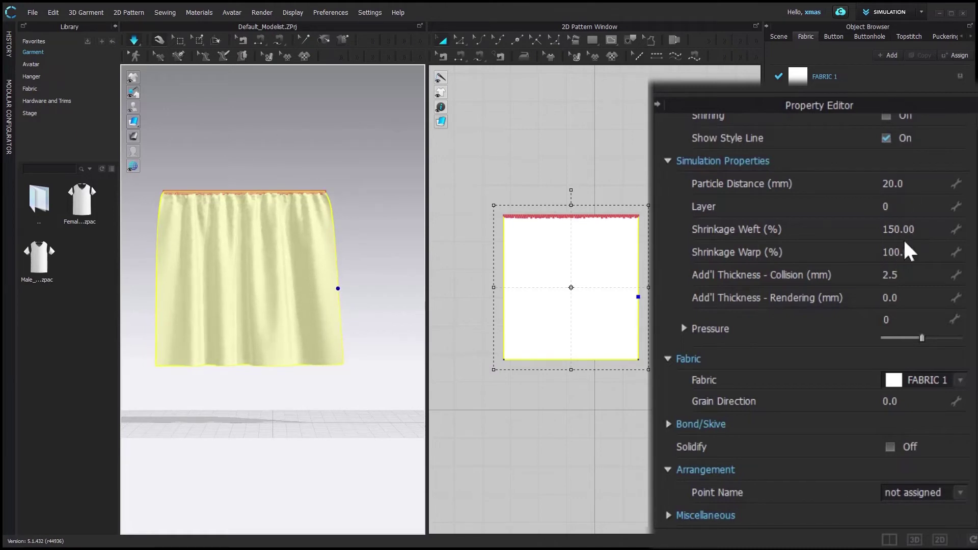
Step: Set the pattern's Shrinkage Warp to 120%
left_click(915, 250)
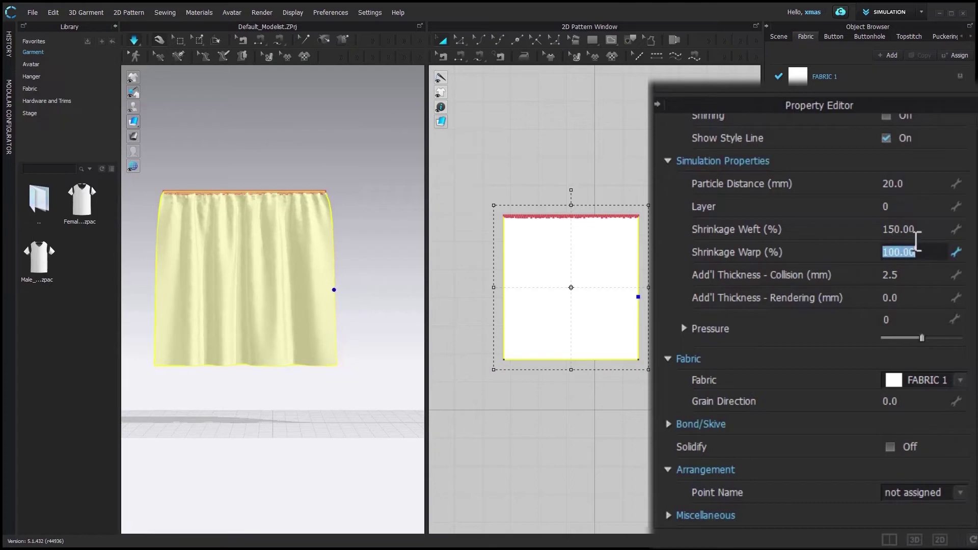
type("12")
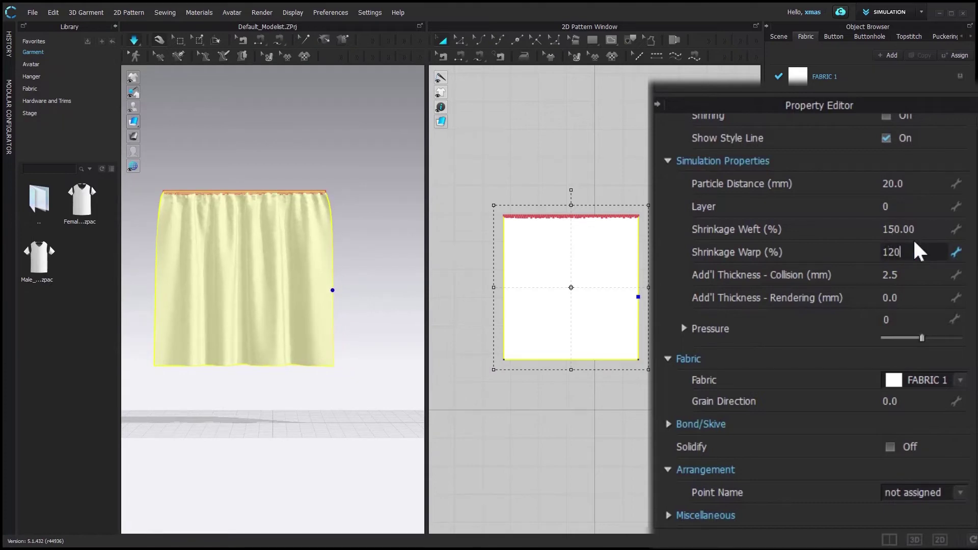
type("0")
key("Return")
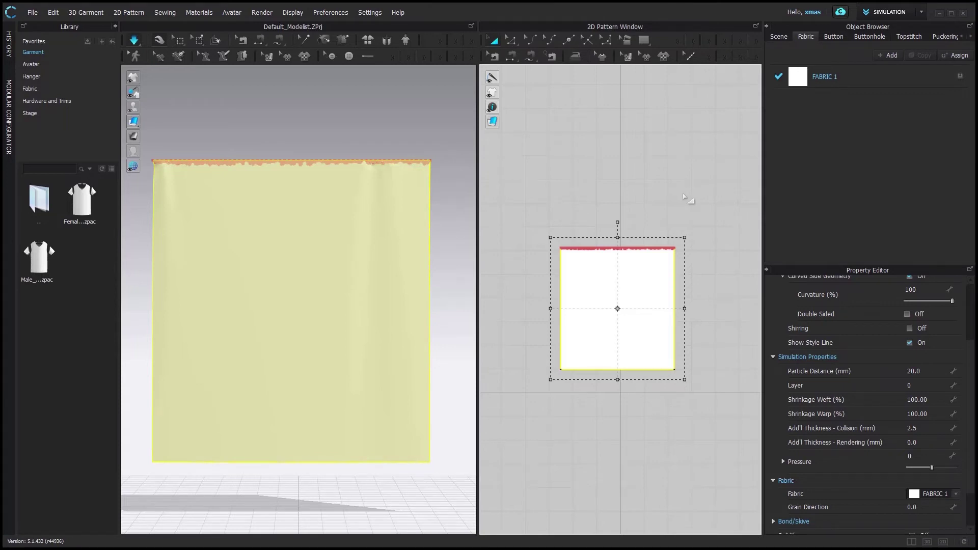
Step: Measure the rectangular pattern's left side and bottom edge again in the 2D pattern area
key("z")
left_click(561, 307)
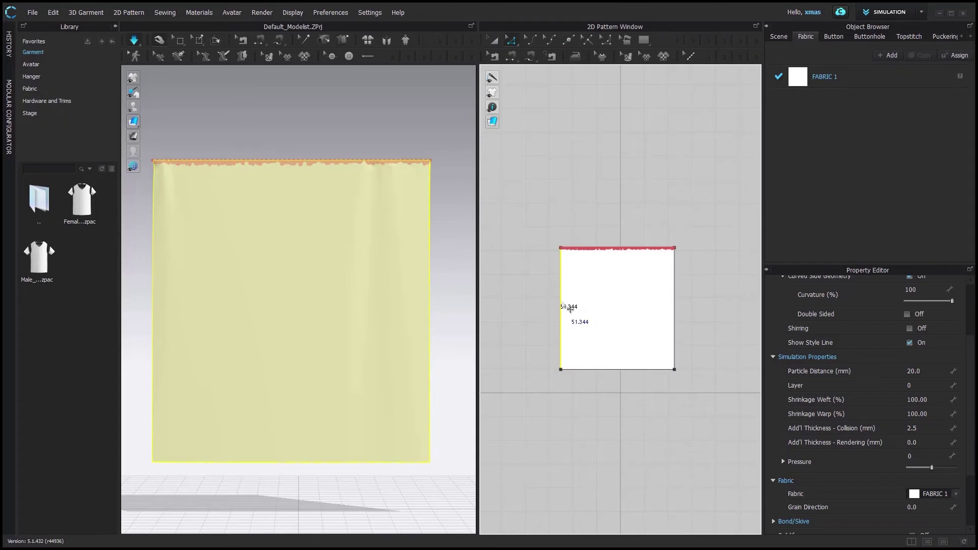
left_click(617, 370)
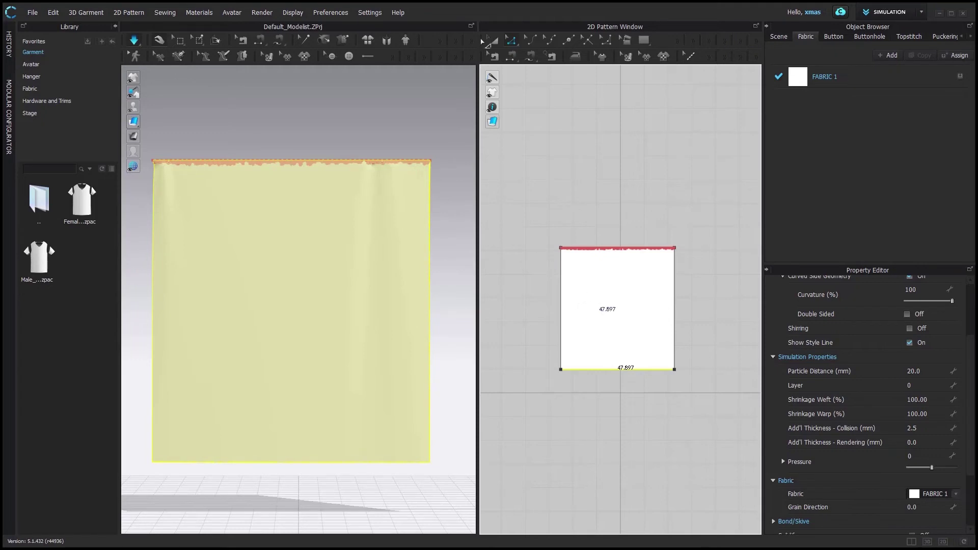
Step: Delete the large rectangular pattern and create a square pattern 10 in wide in its place
key("a")
key("Delete")
left_click(644, 39)
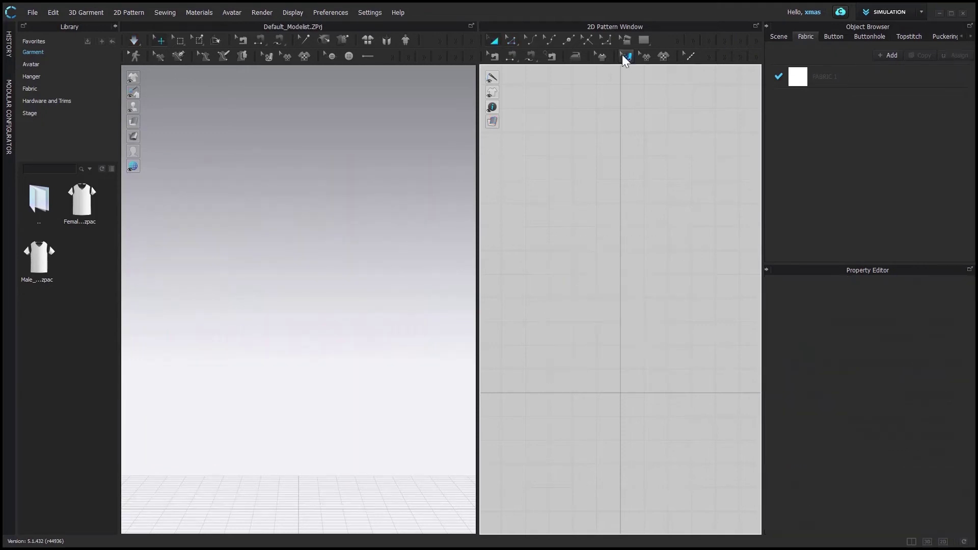
left_click(568, 293)
type("10")
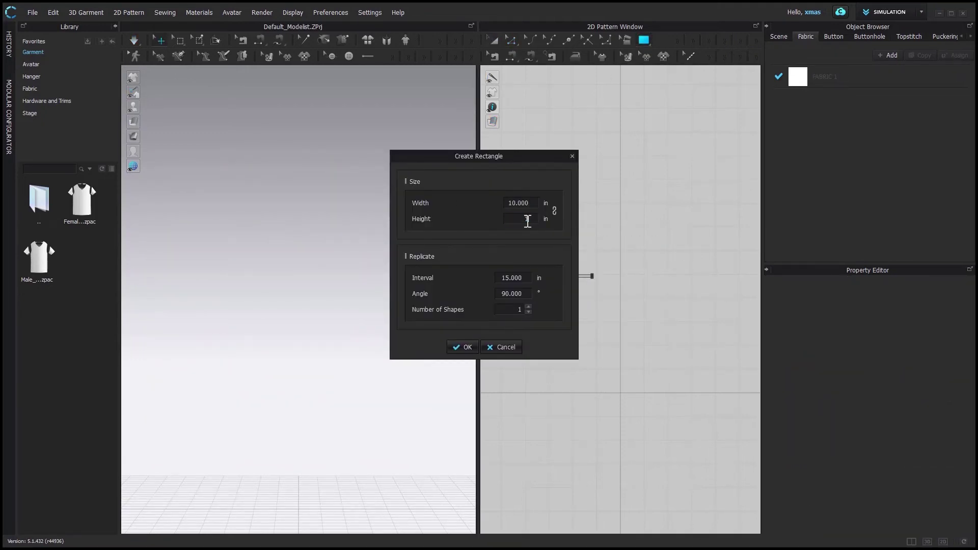
left_click(527, 218)
key("Return")
Step: Move the small square pattern so it is centred on the vertical axis of the 2D grid
key("a")
left_click_drag(580, 276, 620, 359)
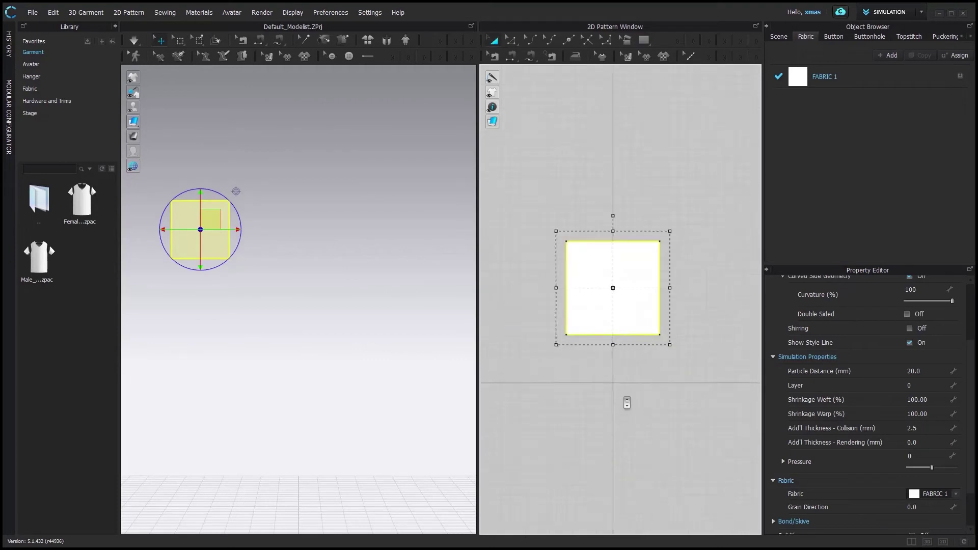
Step: Pin the whole top edge of the small square pattern
scroll(322, 299, "up", 3)
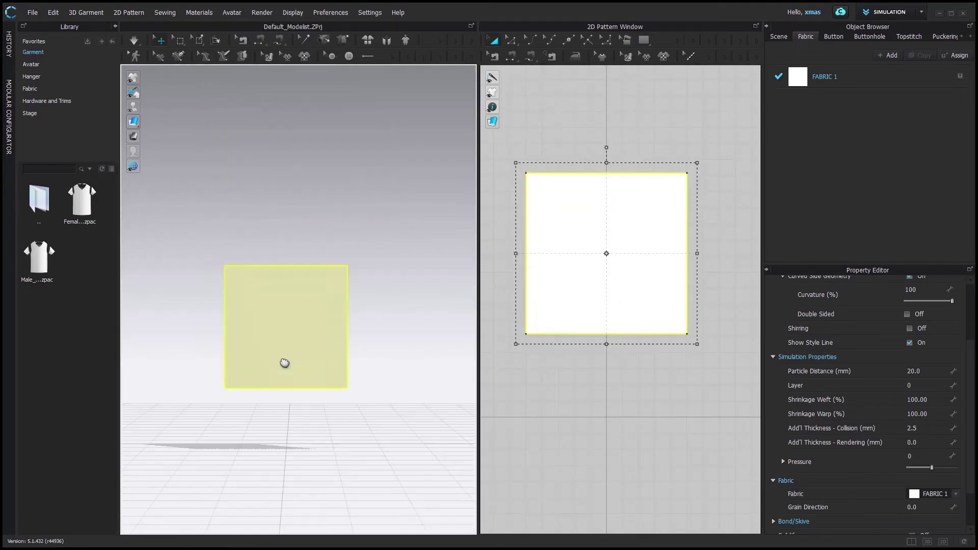
left_click_drag(219, 155, 399, 173)
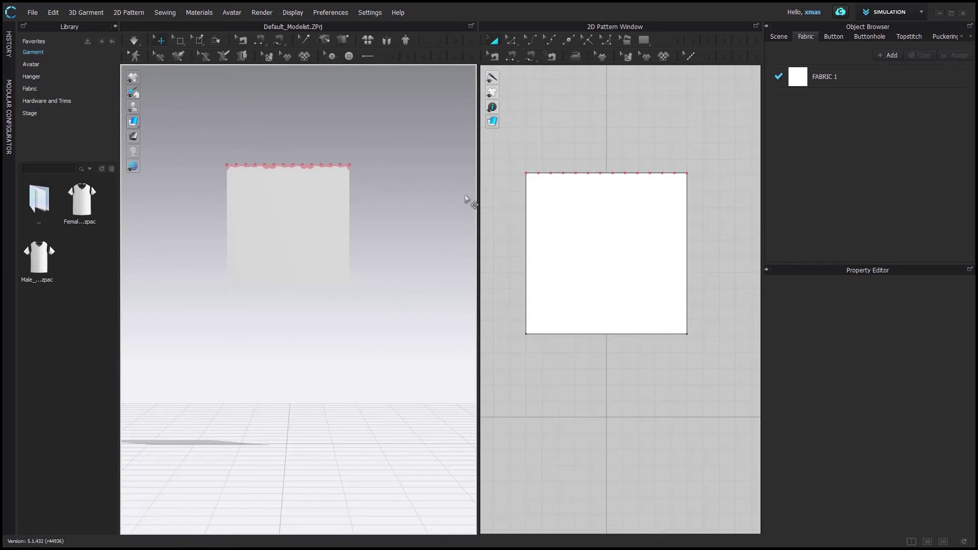
left_click(533, 246)
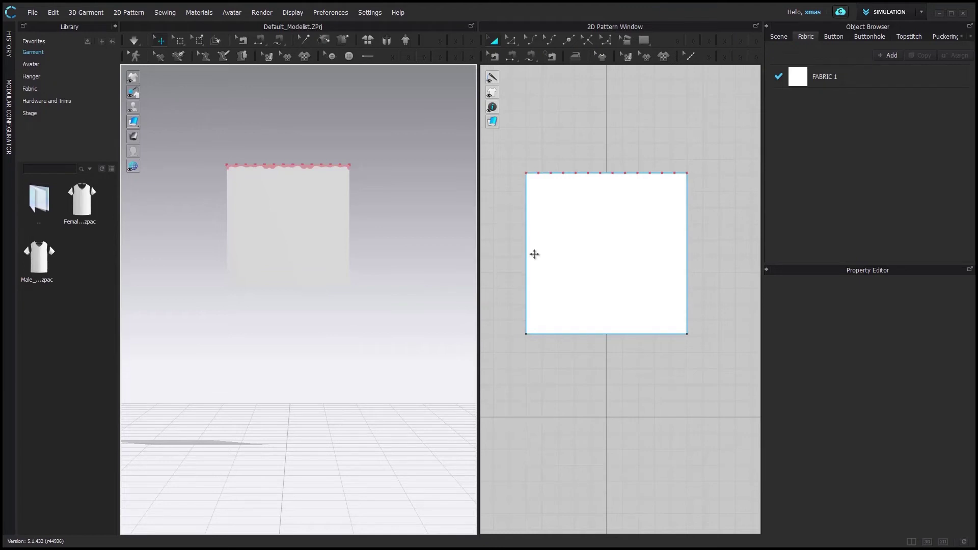
Step: Set the square pattern's Shrinkage Warp to 60% and run the simulation
key("z")
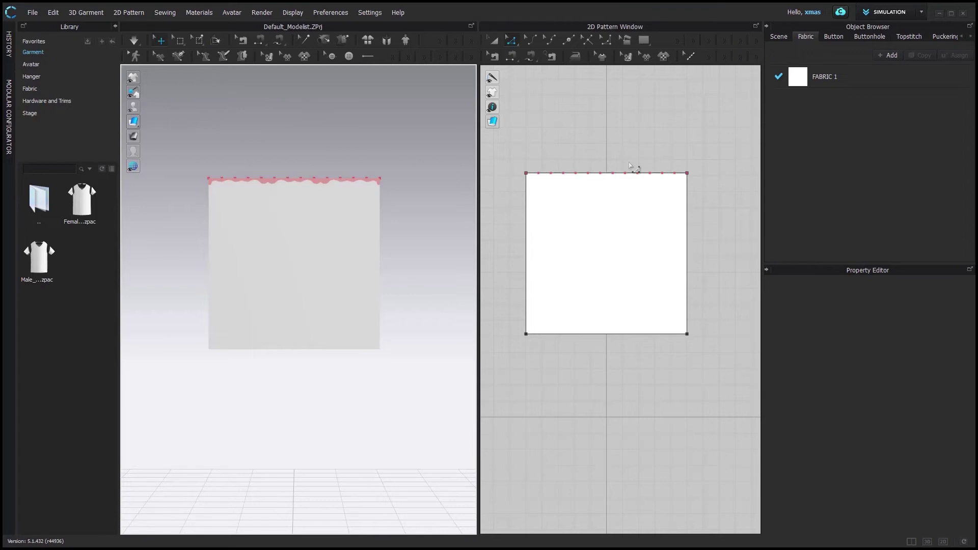
left_click(530, 245)
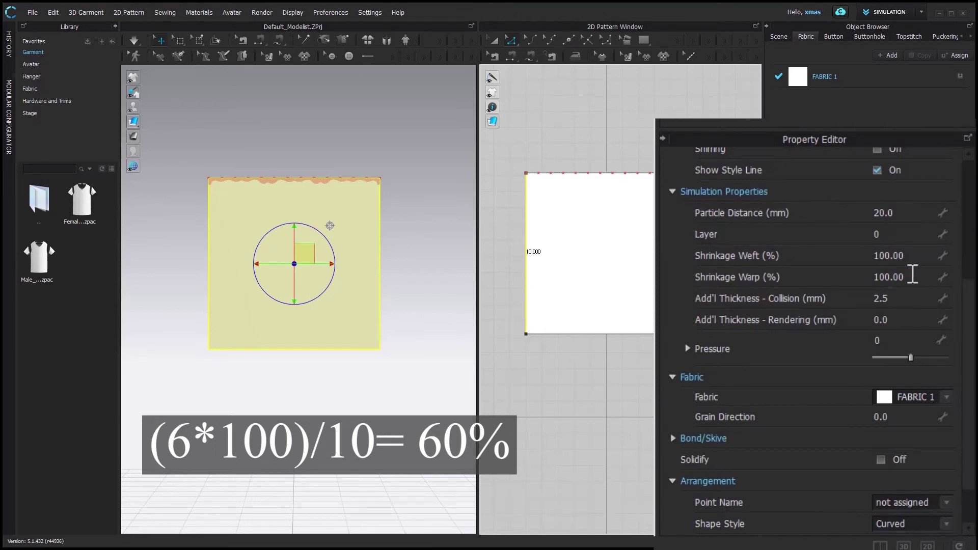
left_click(913, 275)
type("60")
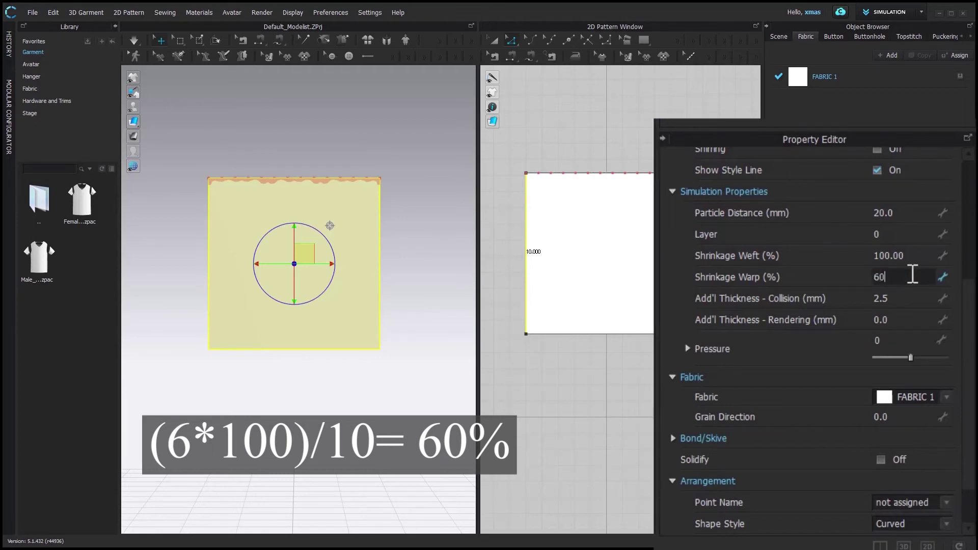
key("Return")
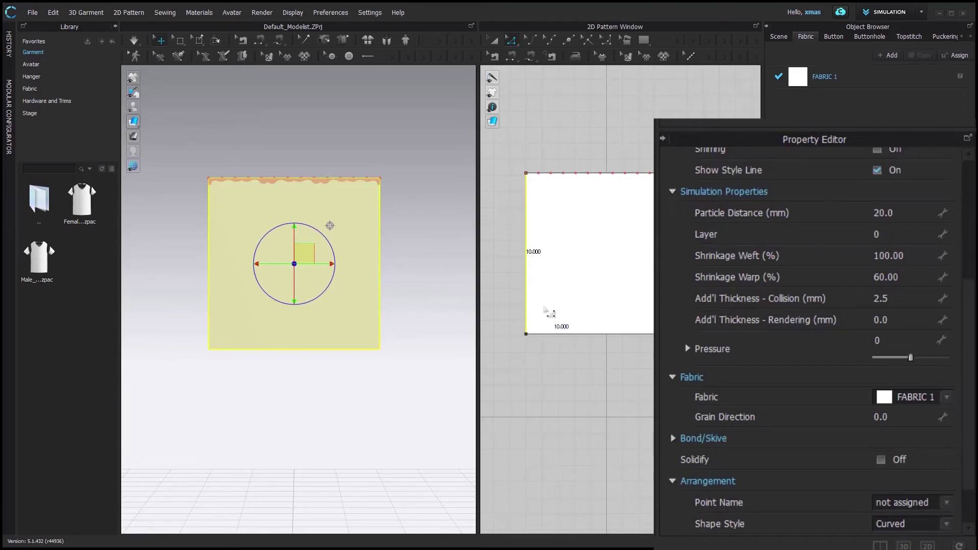
key("space")
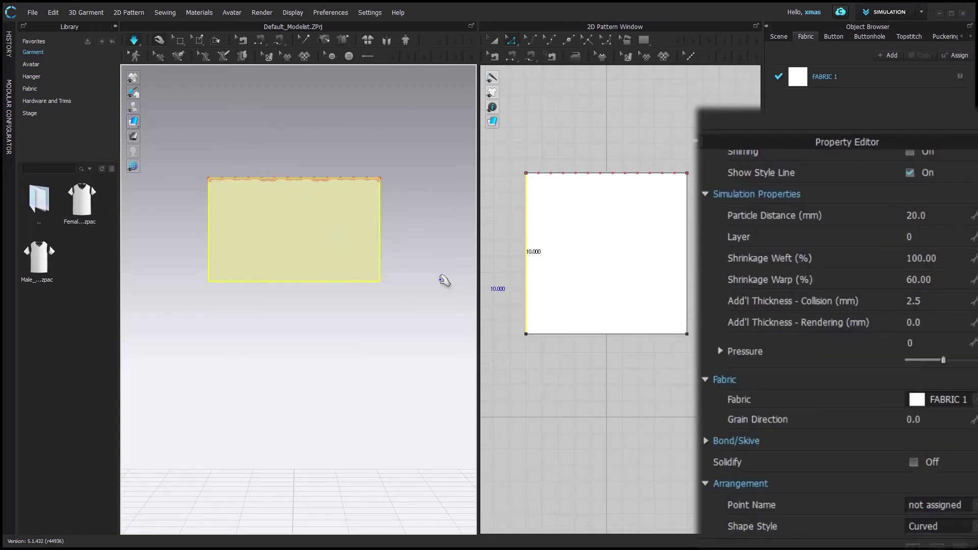
Step: Check the 2D and 3D line lengths of the simulated square's left edge
scroll(885, 315, "up", 5)
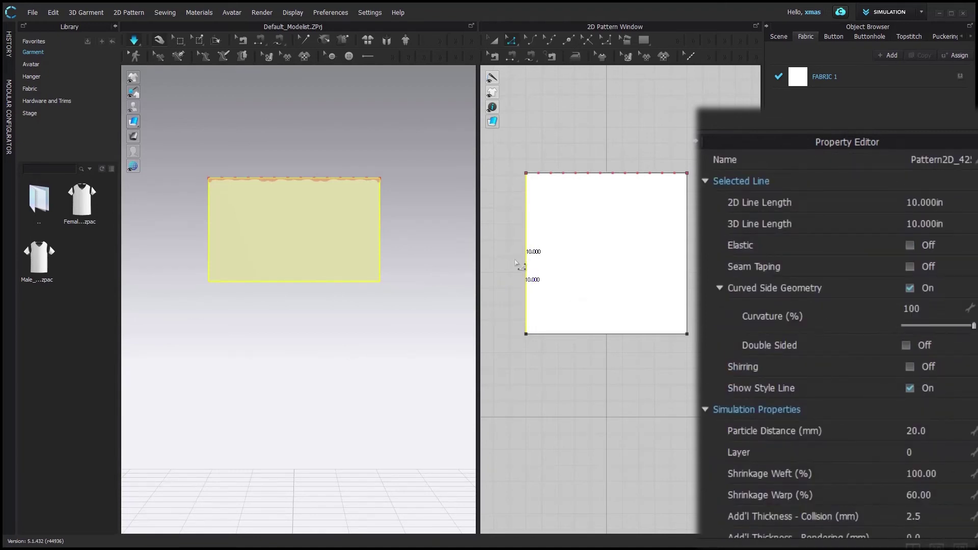
left_click(519, 265)
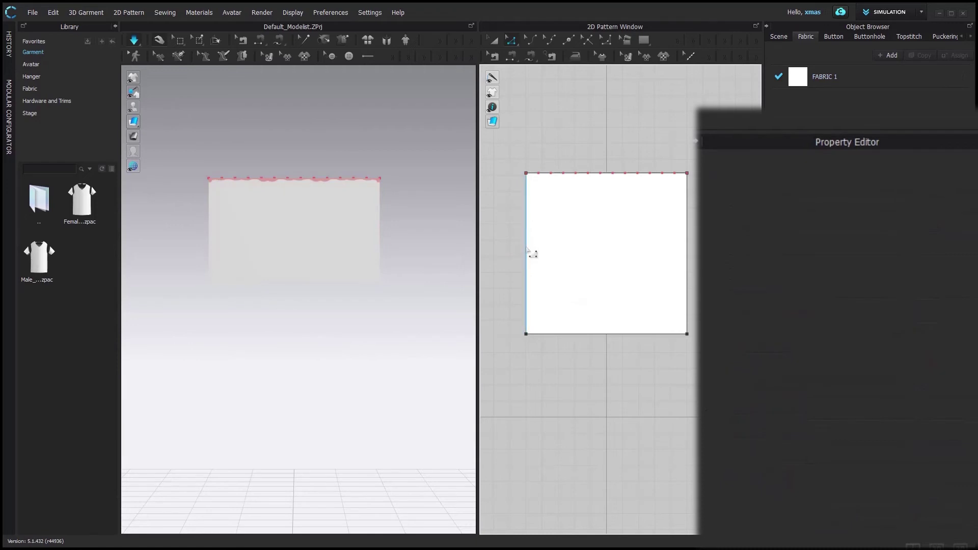
left_click(528, 249)
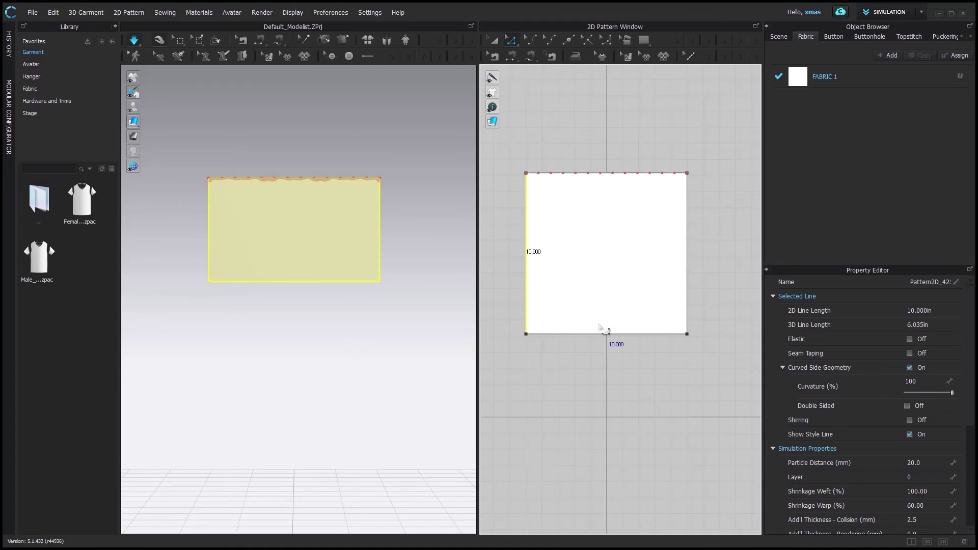
Step: Set the square pattern's Shrinkage Weft to 120%
left_click(602, 335)
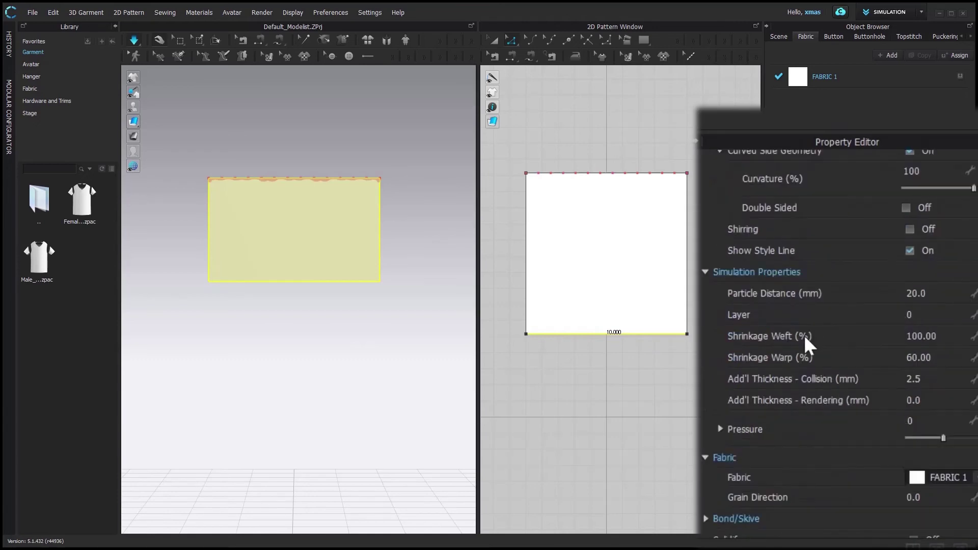
left_click(912, 336)
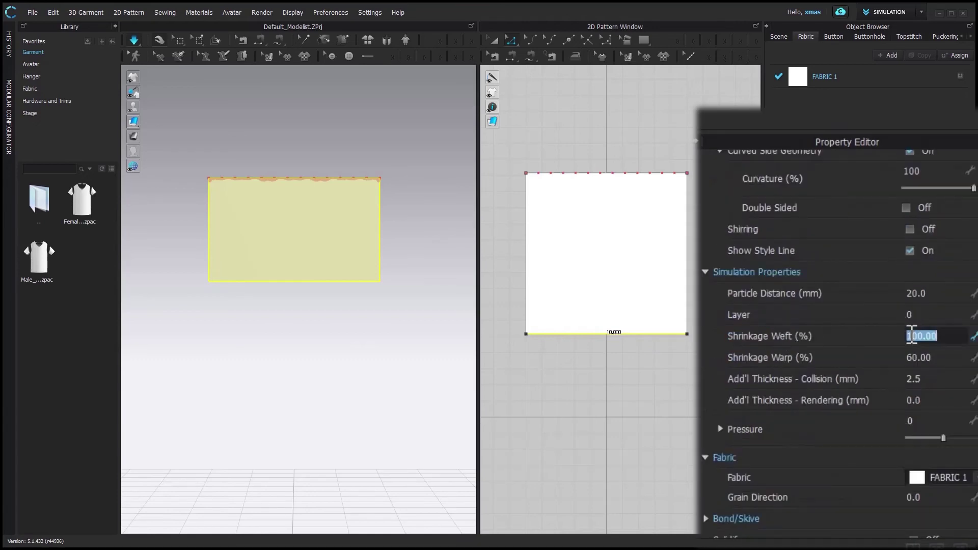
type("120")
key("Return")
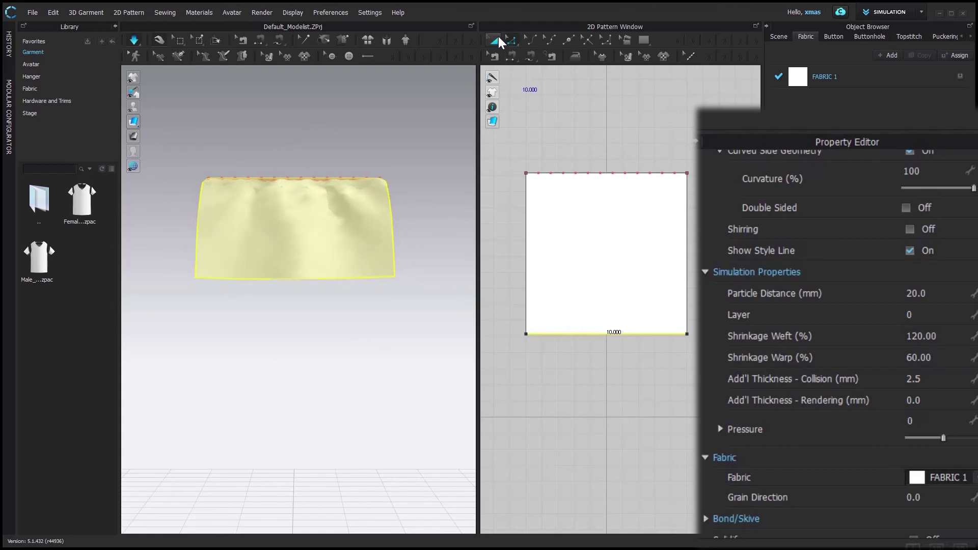
Step: Check the 2D and 3D line lengths of the square's bottom edge
left_click(539, 133)
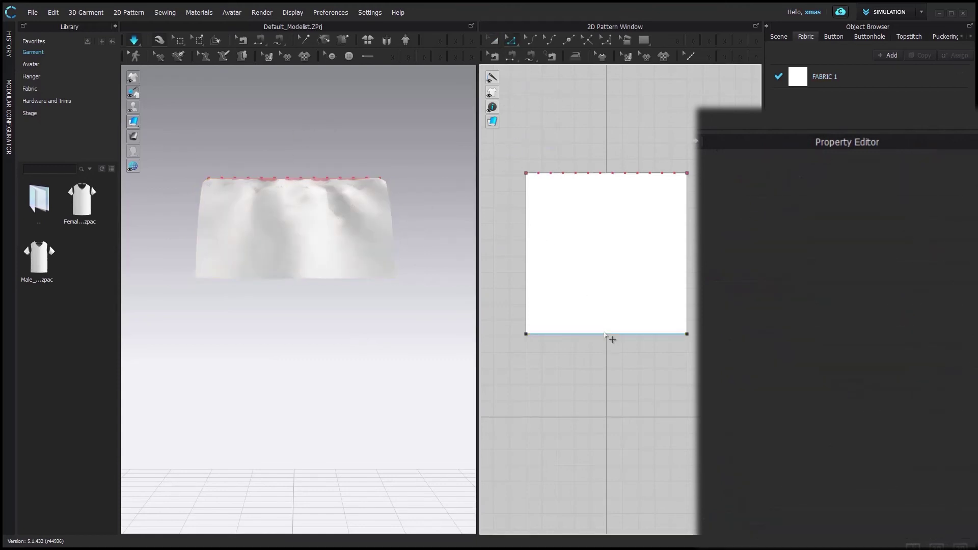
left_click(605, 334)
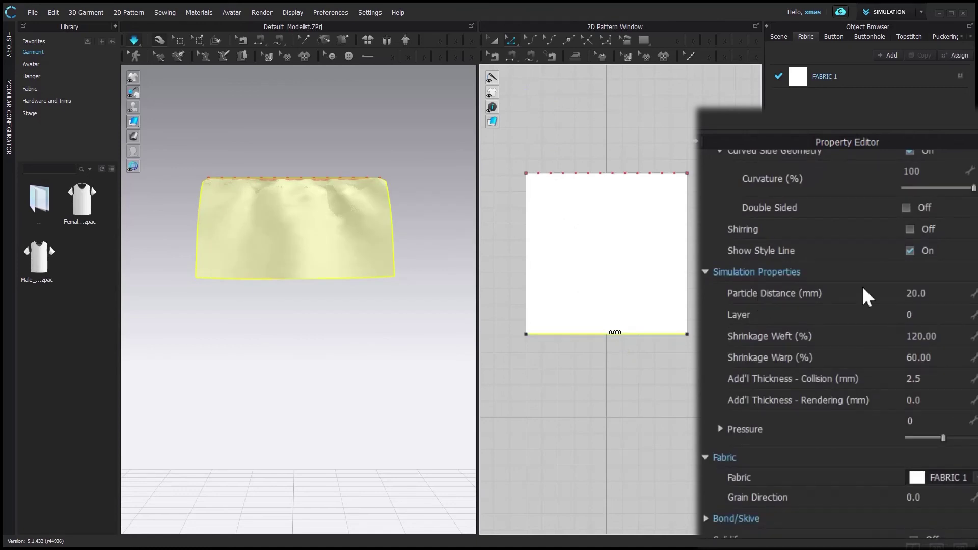
scroll(861, 285, "up", 3)
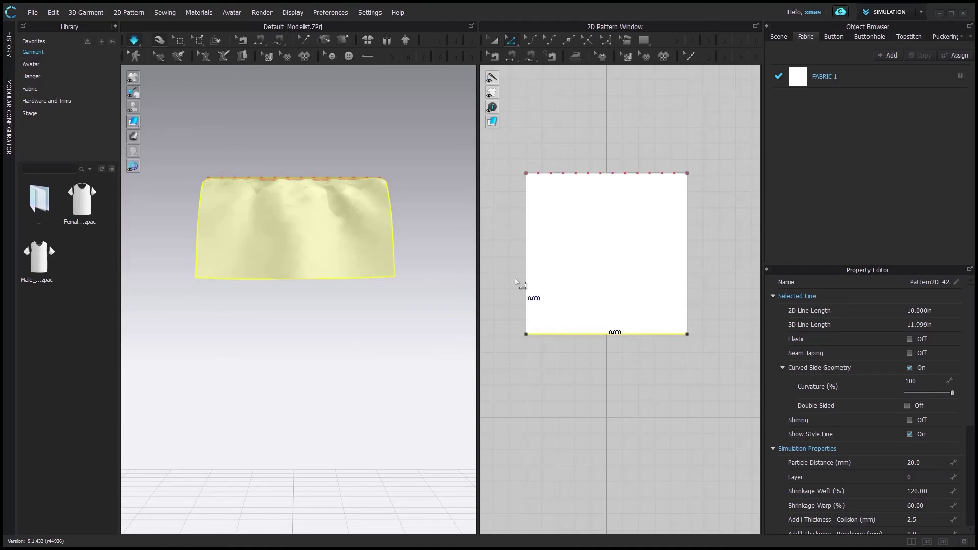
Step: Set both Shrinkage Weft and Shrinkage Warp of the square pattern back to 100%
scroll(895, 407, "down", 3)
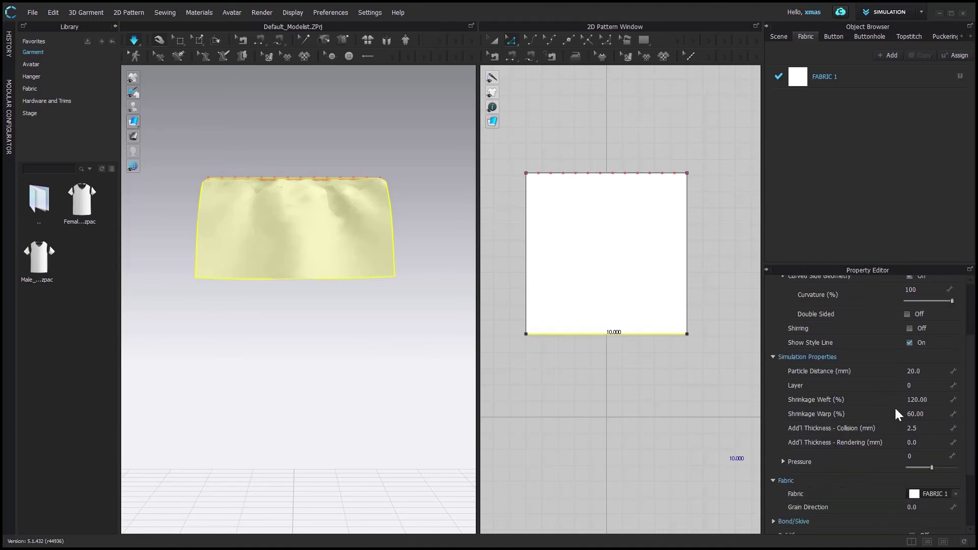
double_click(924, 399)
type("100")
key("Return")
double_click(921, 411)
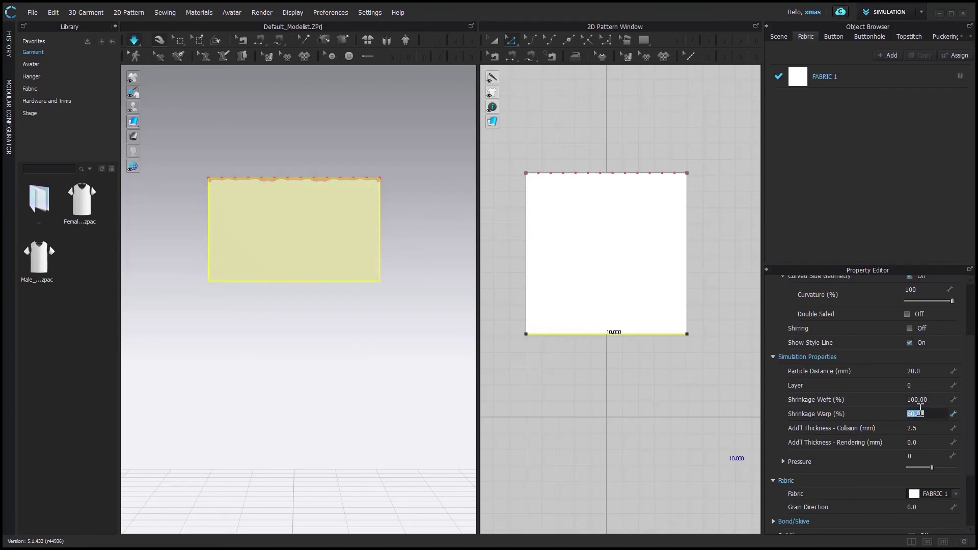
type("1")
key("Return")
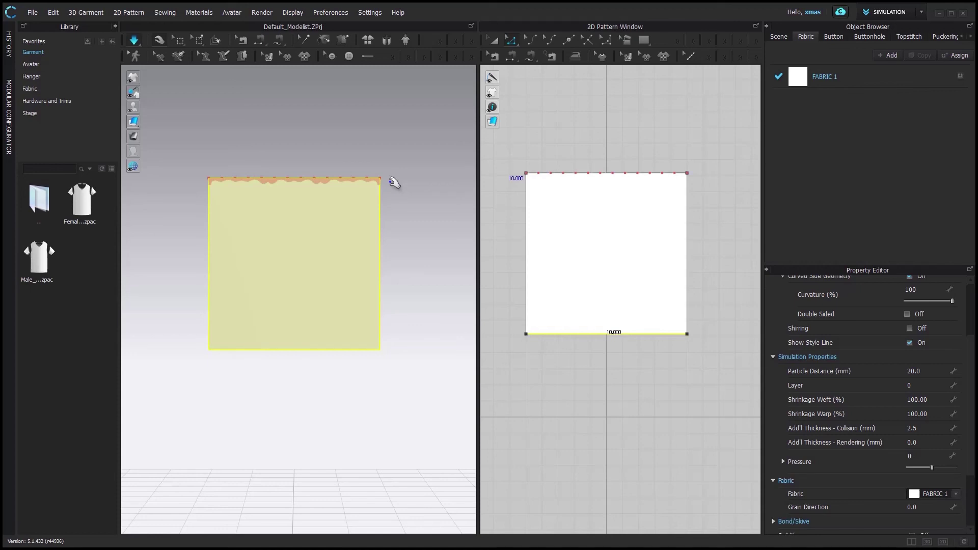
Step: Delete the remaining fabric pattern from the 2D pattern area
scroll(846, 341, "up", 3)
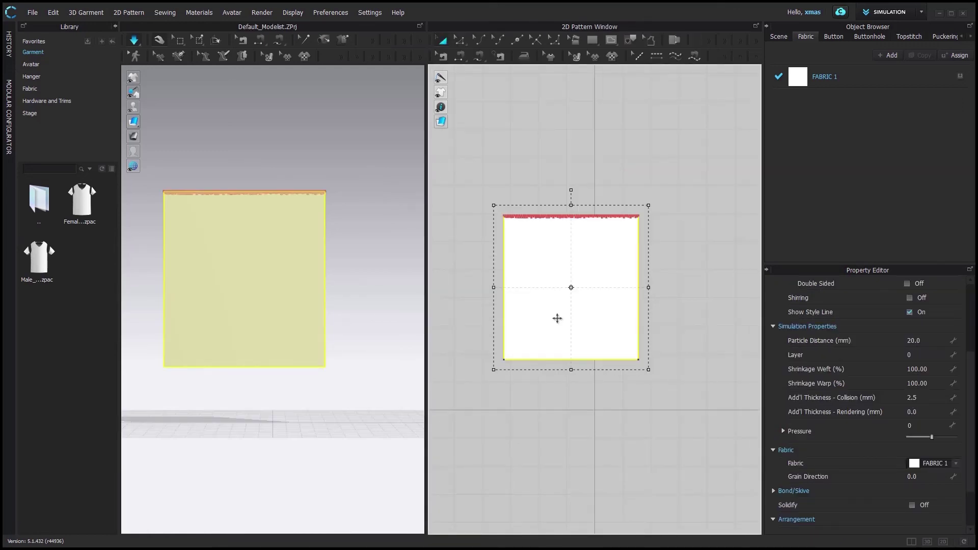
key("Delete")
left_click(494, 313)
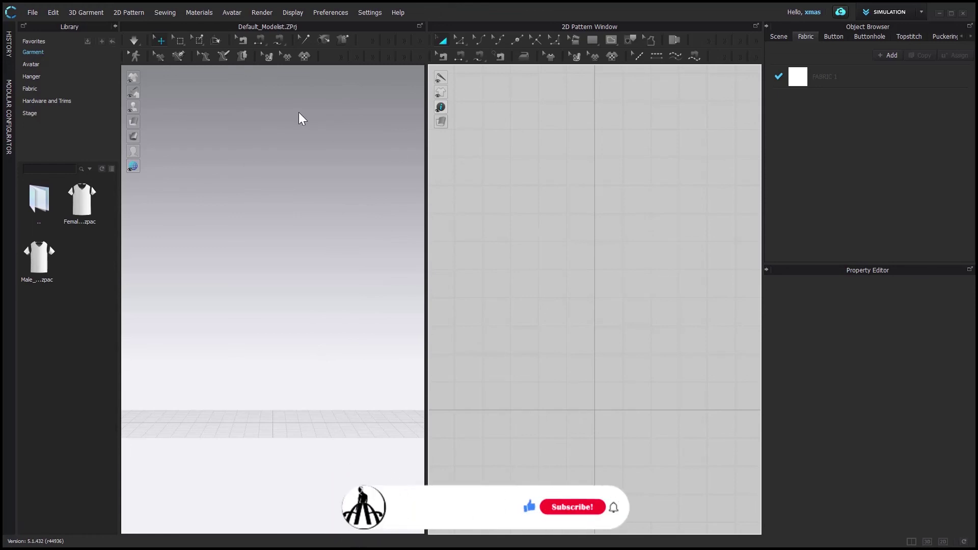
Step: Open the project file bodice variation.zprj
key("ctrl+o")
left_click(182, 120)
left_click(335, 386)
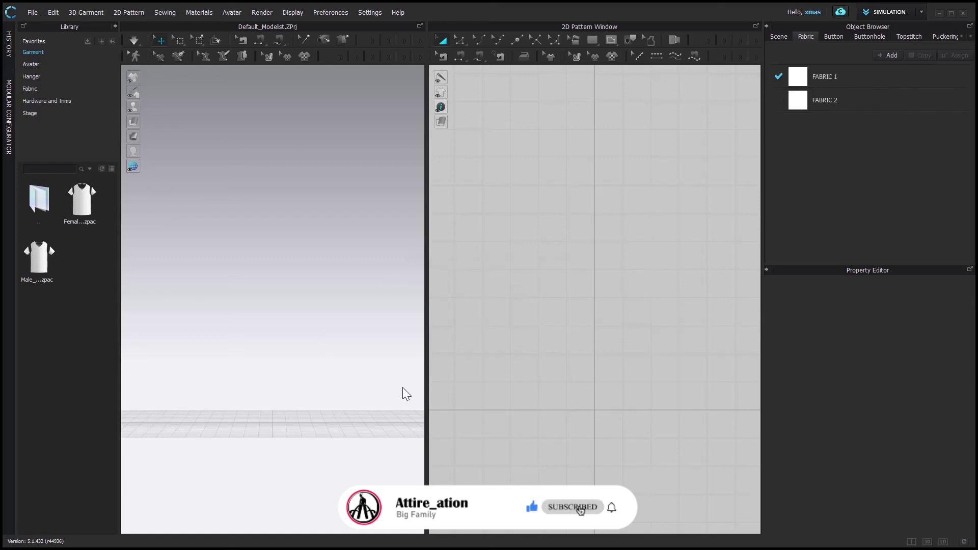
Step: Examine the dress's sleeve and skirt on the avatar from the front and the back
left_click(326, 225)
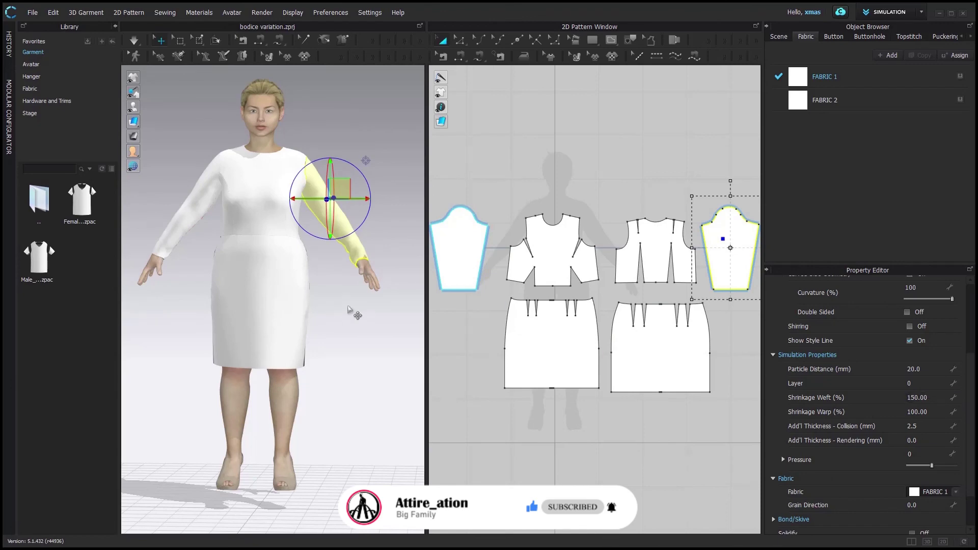
right_click_drag(354, 302, 379, 316)
right_click(379, 316)
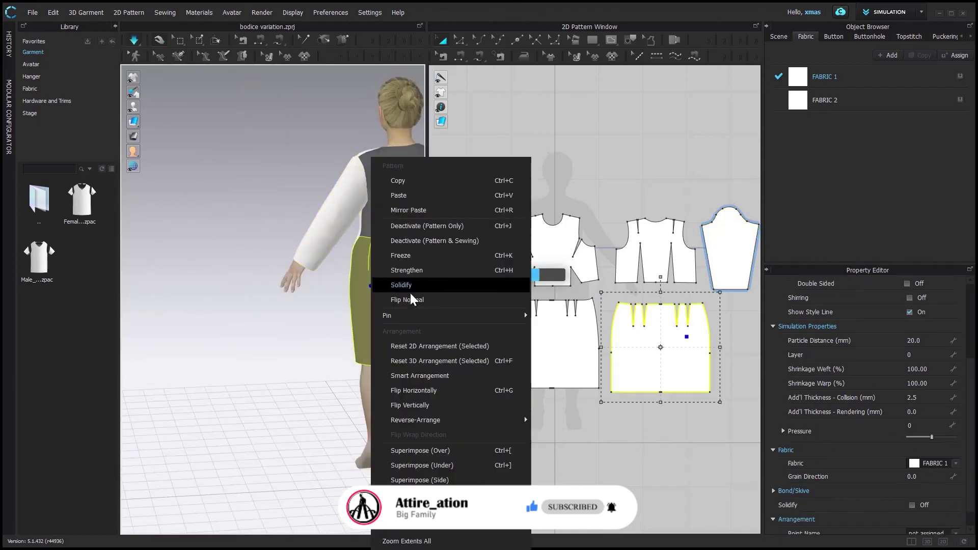
right_click_drag(524, 417, 286, 214)
left_click(269, 197)
right_click_drag(175, 328, 153, 306)
Step: Set the full-length sleeve's Shrinkage Weft to 200% and simulate the dress
left_click(171, 234)
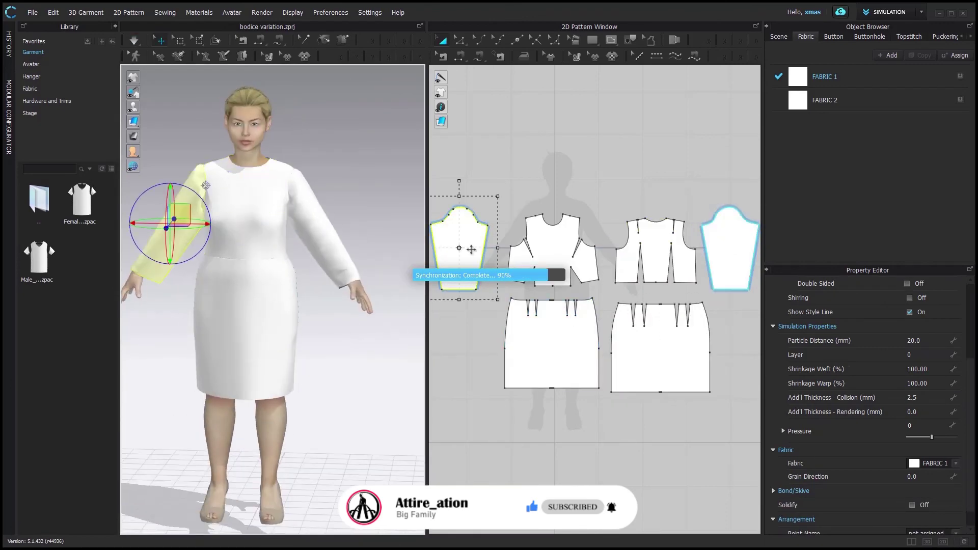
double_click(939, 398)
type("2")
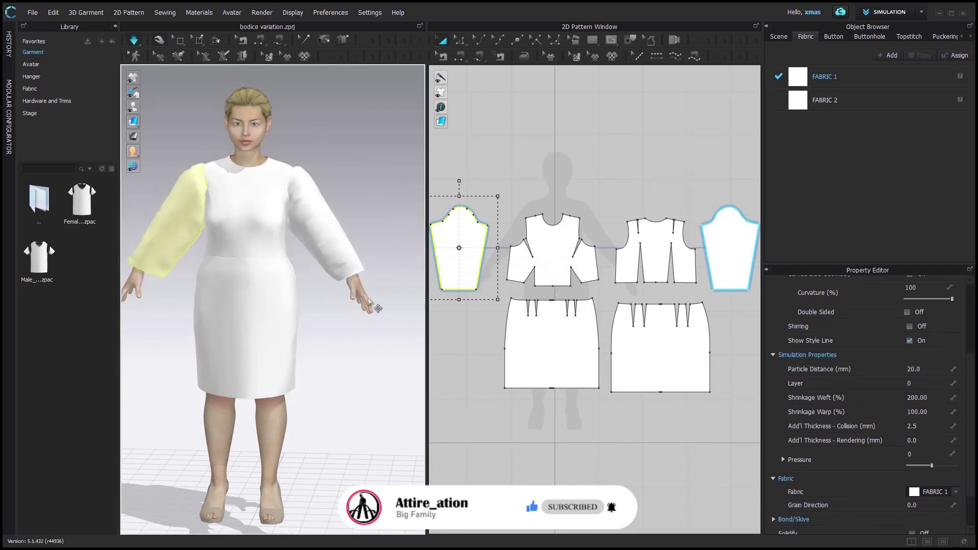
right_click_drag(378, 309, 343, 356)
Step: Return the full-length sleeve's Shrinkage Weft to 100%
double_click(917, 397)
type("100")
key("Return")
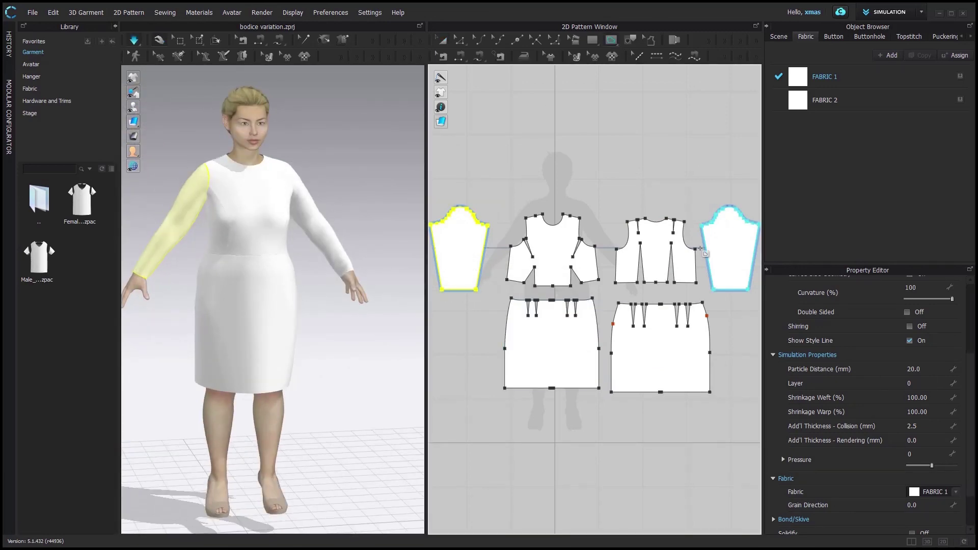
Step: Add an internal line across the lower part of both sleeves and cut them along it into separate cuff pieces
key("Return")
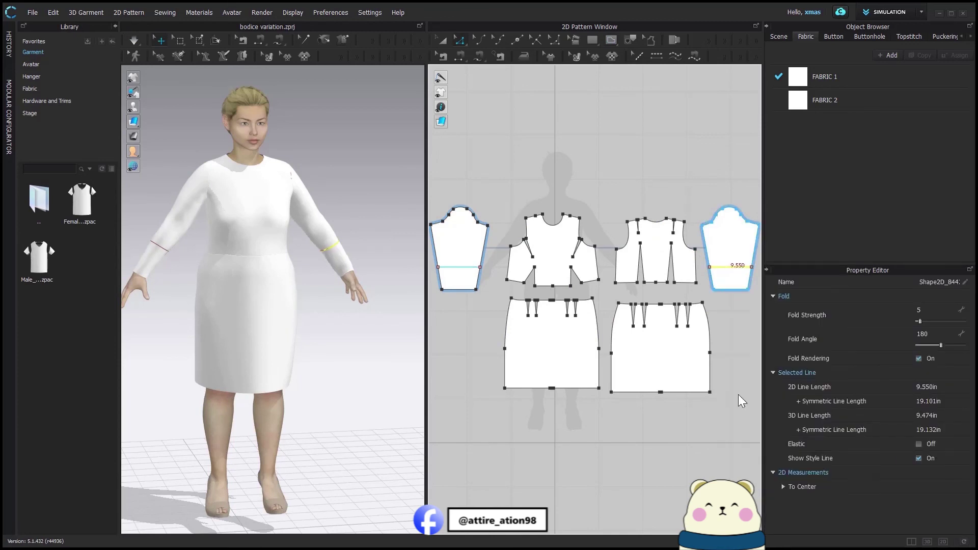
key("a")
left_click(457, 280)
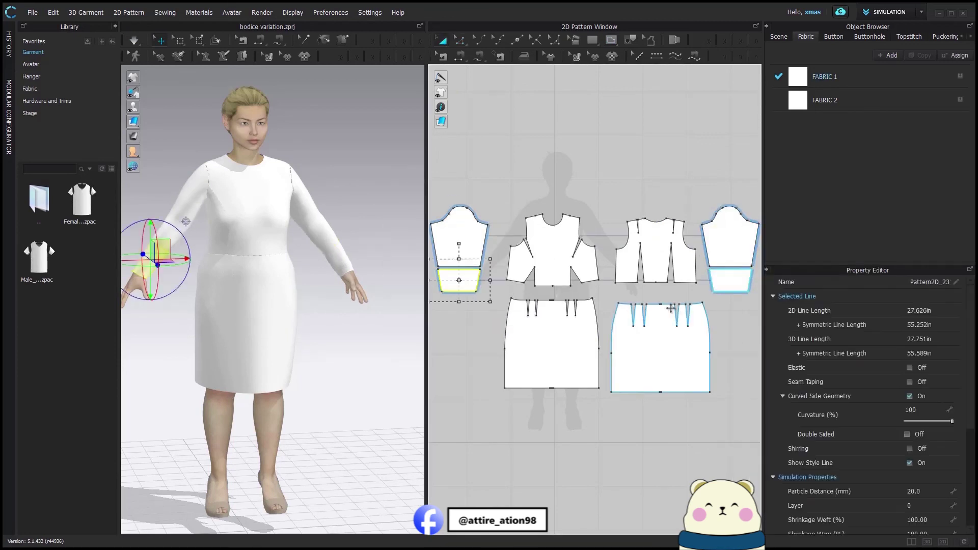
Step: Set the separated sleeve cuff's Shrinkage Weft to 200% and start the simulation
double_click(922, 490)
type("200")
key("space")
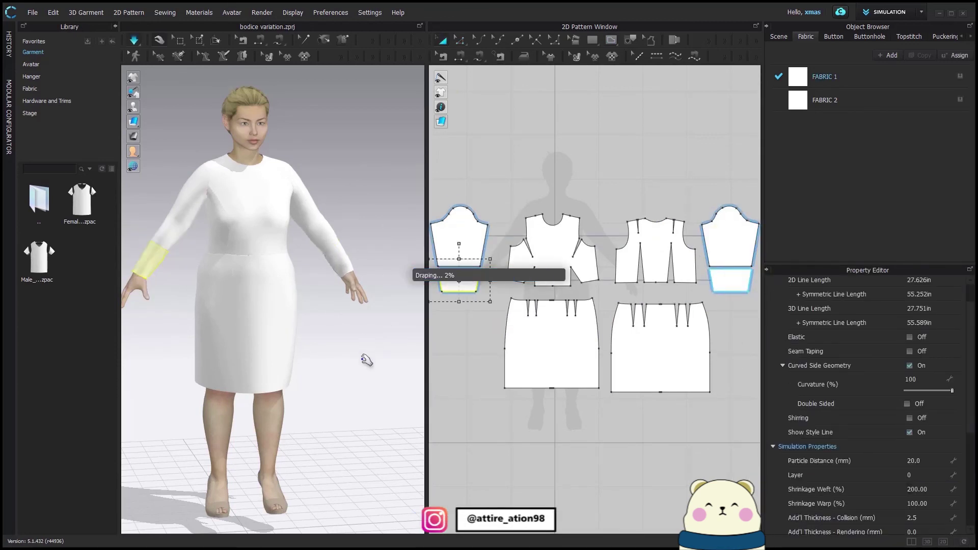
Step: Increase the sleeve cuff's Shrinkage Weft to 250% and inspect the draped cuffs from several angles
double_click(922, 489)
type("300")
key("Return")
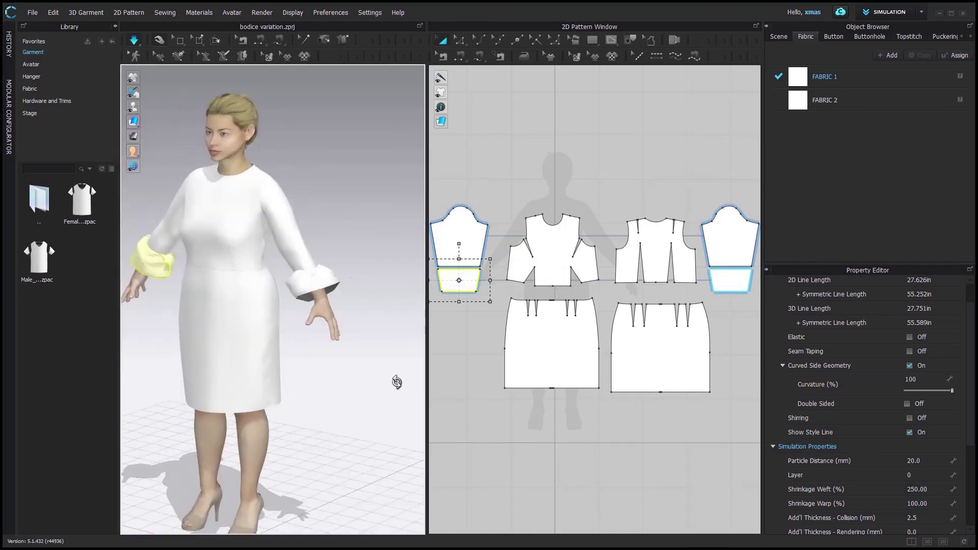
right_click_drag(395, 380, 348, 345)
right_click_drag(351, 292, 189, 257)
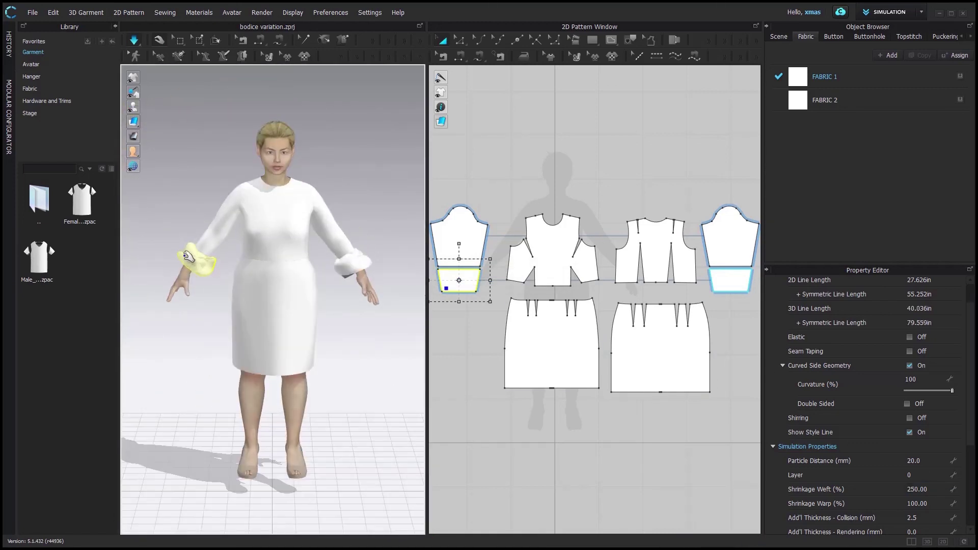
right_click_drag(390, 316, 443, 350)
Step: Change the colour of FABRIC 1 to dark green
left_click(825, 76)
scroll(839, 387, "down", 1)
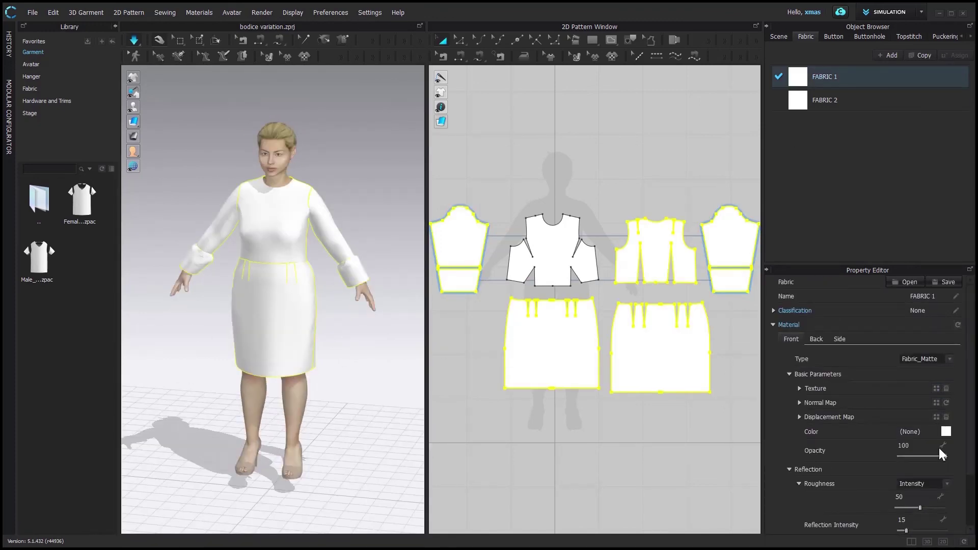
left_click(945, 432)
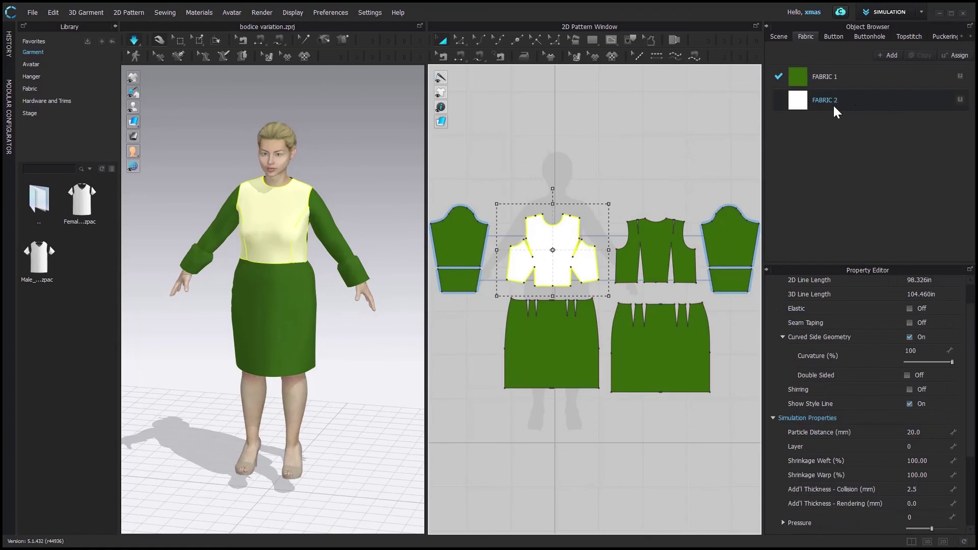
Step: Give the front bodice the same dark green fabric as the rest of the dress
left_click(960, 99)
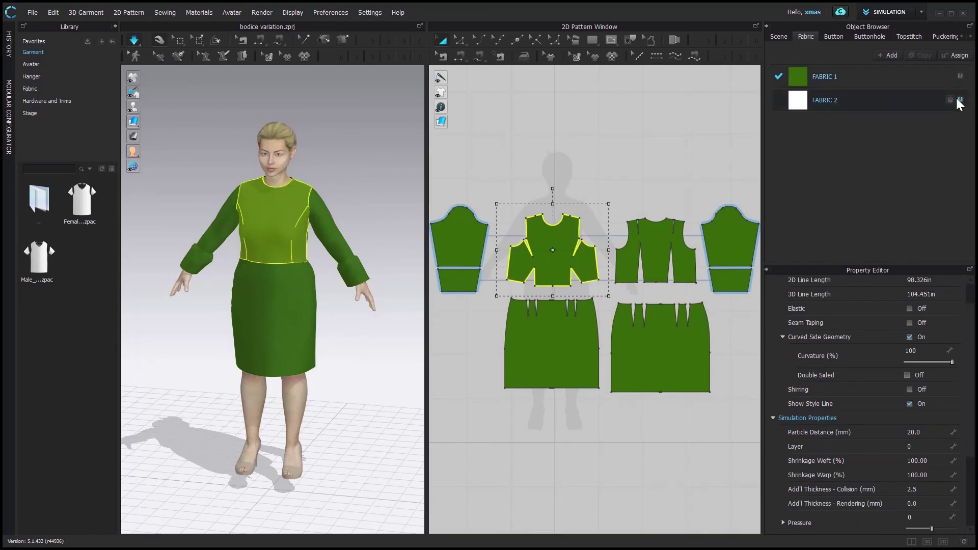
right_click_drag(352, 307, 326, 313)
scroll(325, 312, "up", 2)
key("shift+a")
left_click_drag(428, 307, 495, 303)
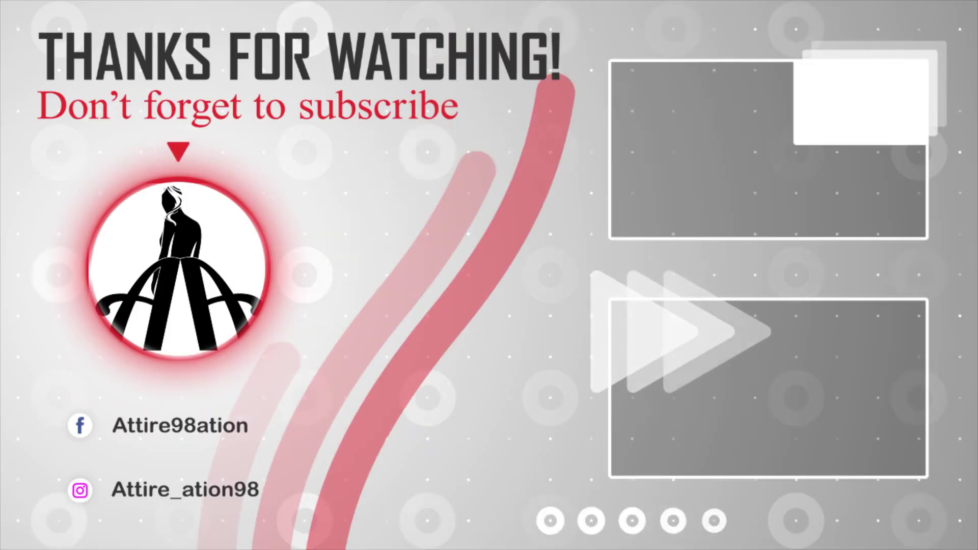